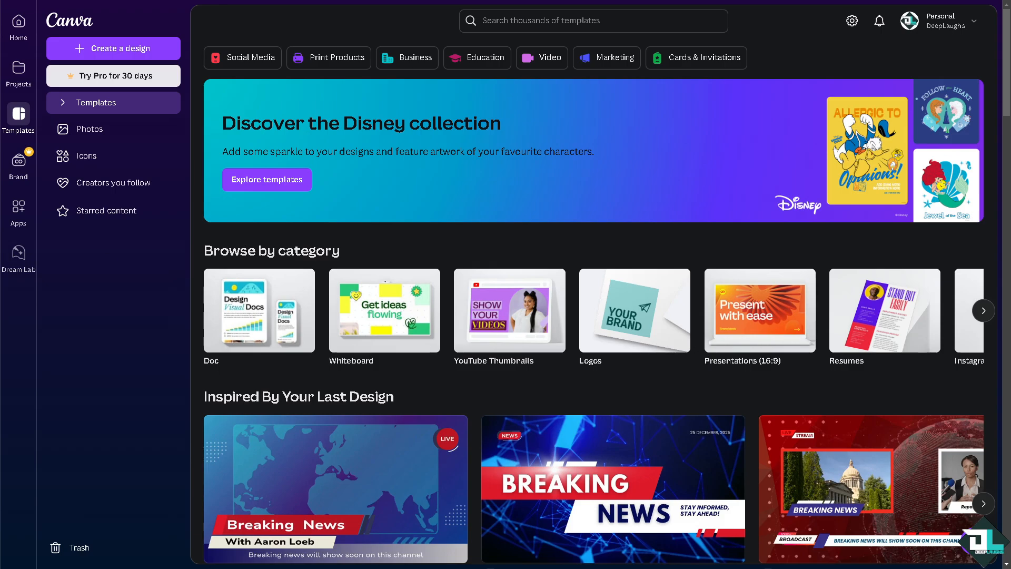
# Place the uploaded "How to Paste Style" thumbnail on the blank page and move it to the page's upper-left corner
pyautogui.click(61, 109)
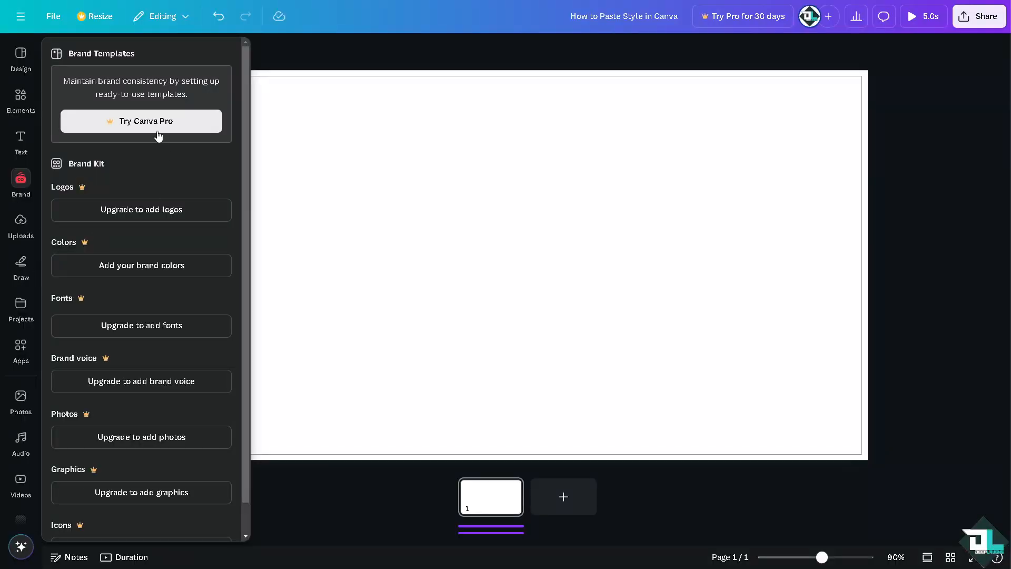
pyautogui.click(316, 136)
pyautogui.click(19, 225)
pyautogui.click(90, 185)
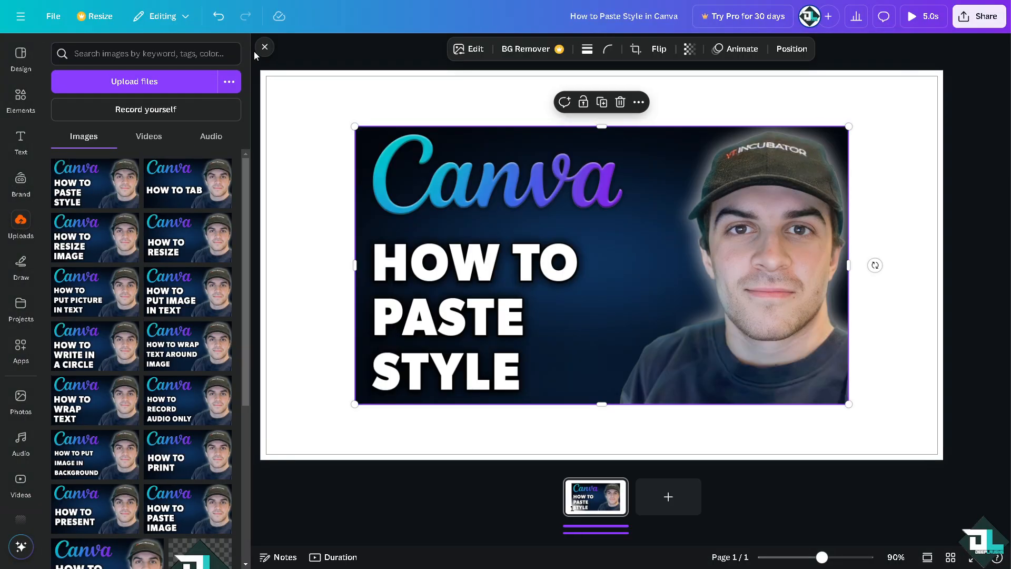
pyautogui.click(262, 49)
pyautogui.moveTo(345, 169); pyautogui.dragTo(267, 120)
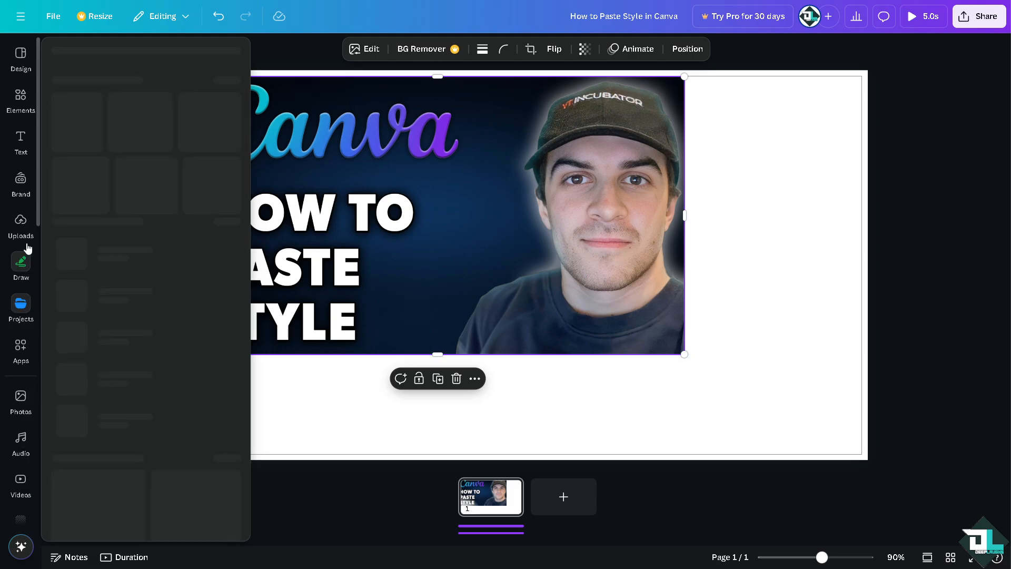
# Add the "keep it SIMPLE" font combination over the thumbnail image, discarding the "SOFT SHADOW" text tried first
pyautogui.click(20, 147)
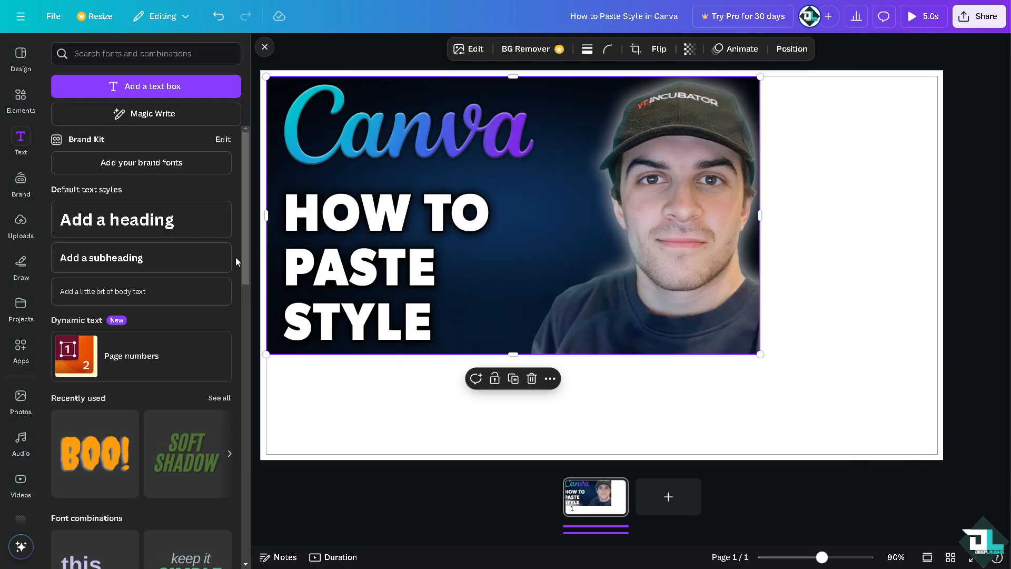
pyautogui.scroll(-2, 158, 321)
pyautogui.moveTo(179, 340); pyautogui.dragTo(489, 319)
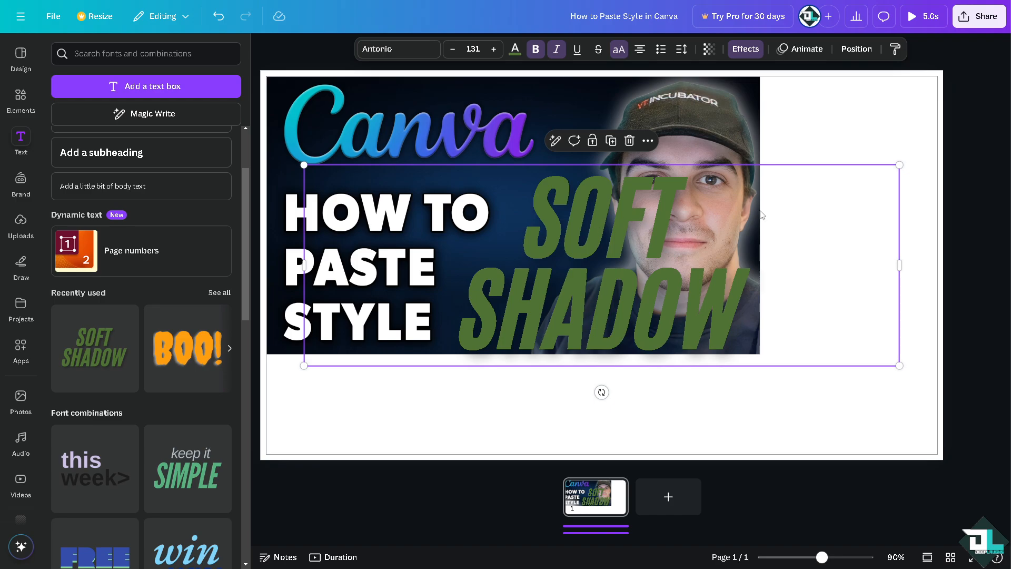
pyautogui.press('Delete')
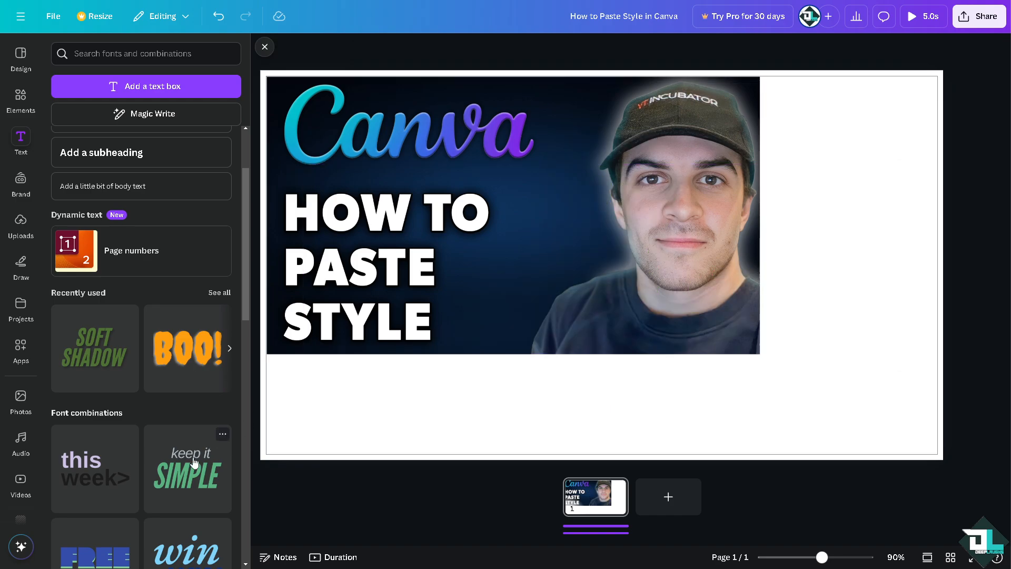
pyautogui.moveTo(218, 429); pyautogui.dragTo(490, 284)
pyautogui.moveTo(552, 191); pyautogui.dragTo(533, 191)
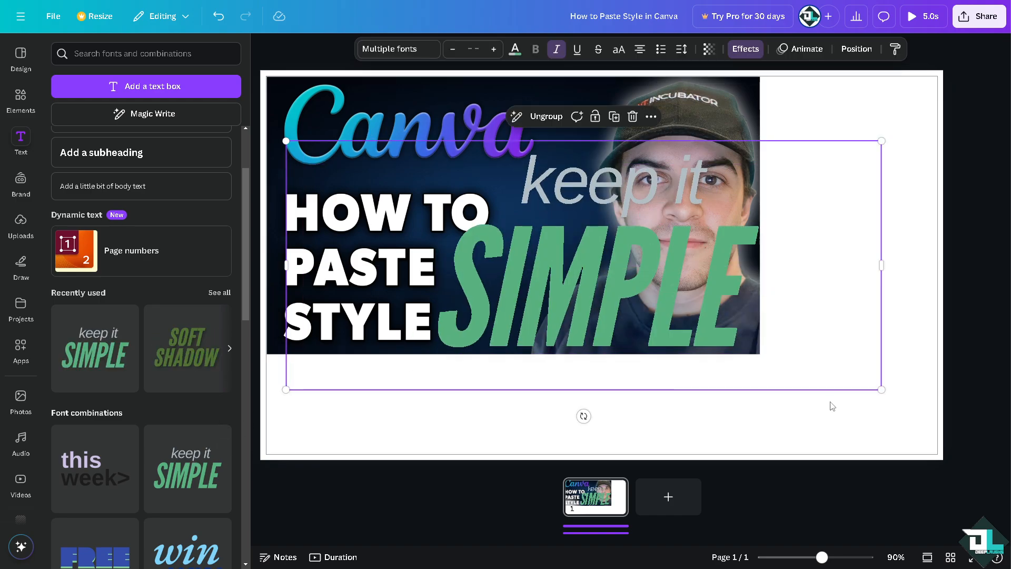
pyautogui.click(762, 164)
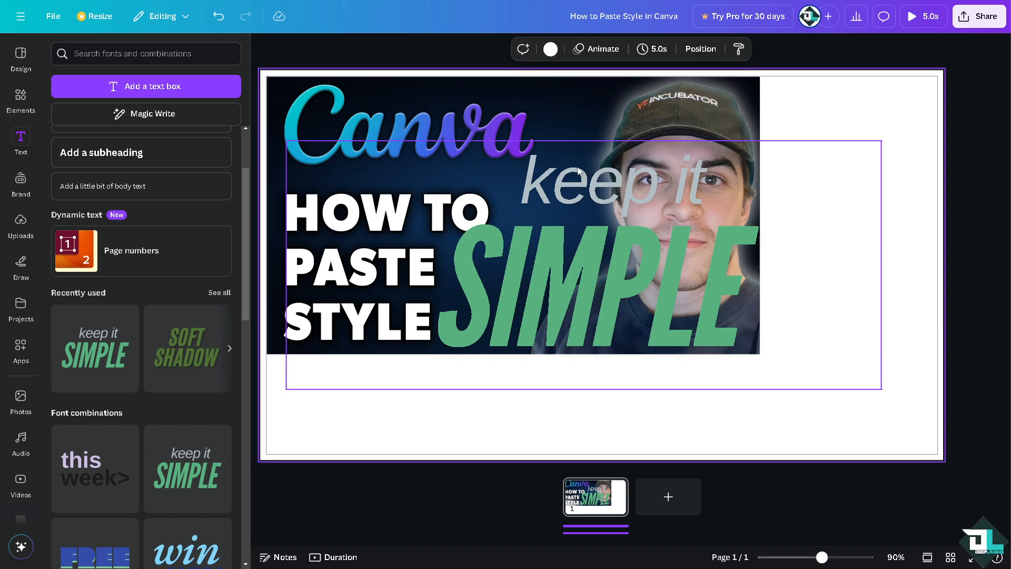
pyautogui.click(266, 49)
pyautogui.moveTo(435, 243); pyautogui.dragTo(426, 253)
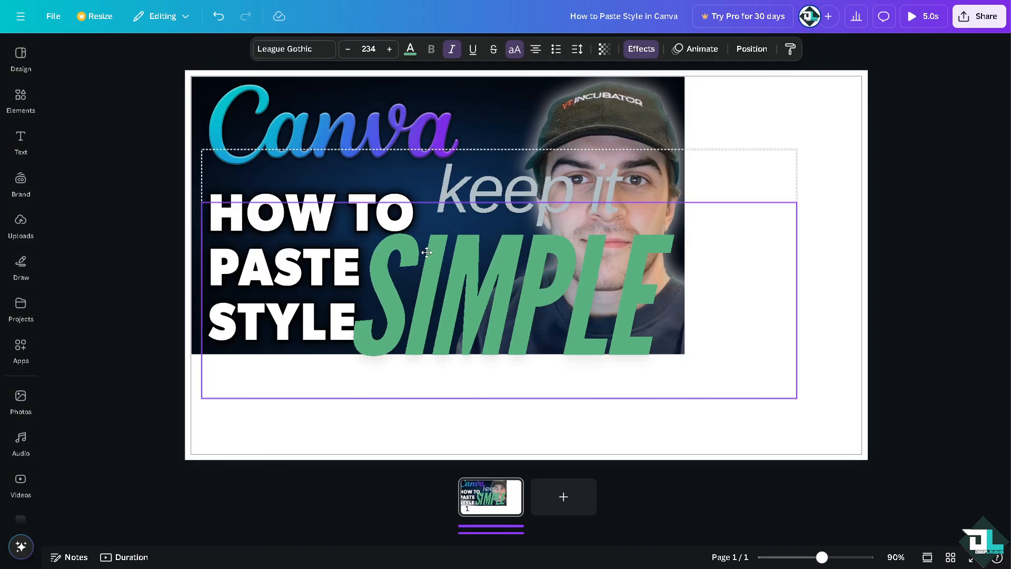
# Replace the green word SIMPLE with "HOW TO PASTE STYLE IN CANVA" and cut it down to "H IN CANVA"
pyautogui.doubleClick(467, 264)
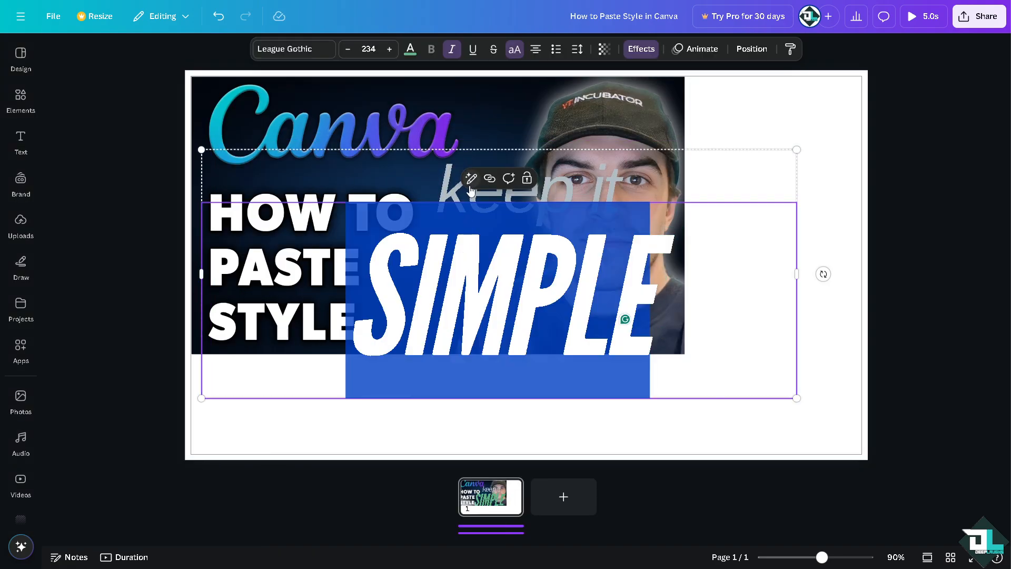
pyautogui.click(730, 196)
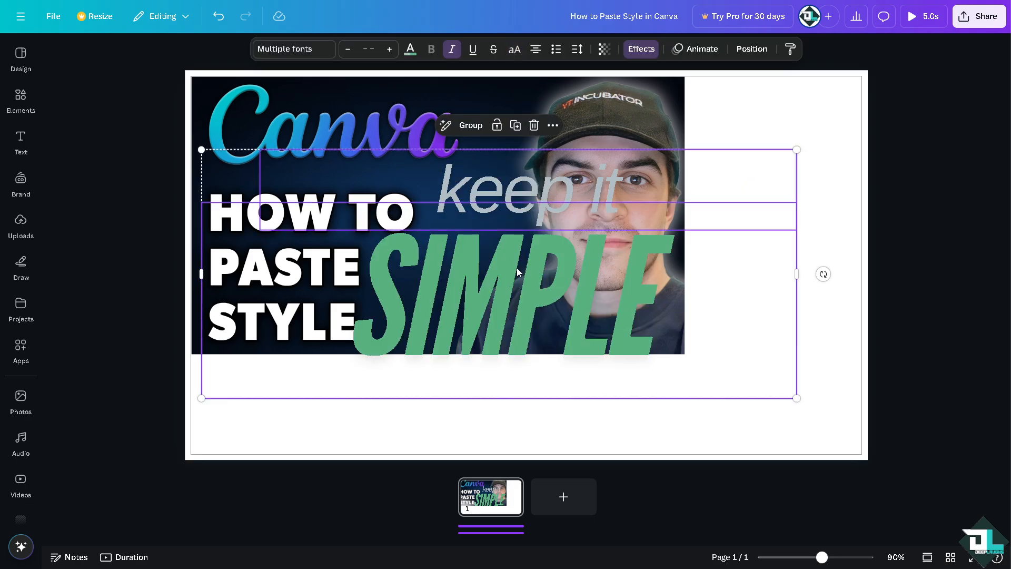
pyautogui.click(786, 111)
pyautogui.doubleClick(577, 272)
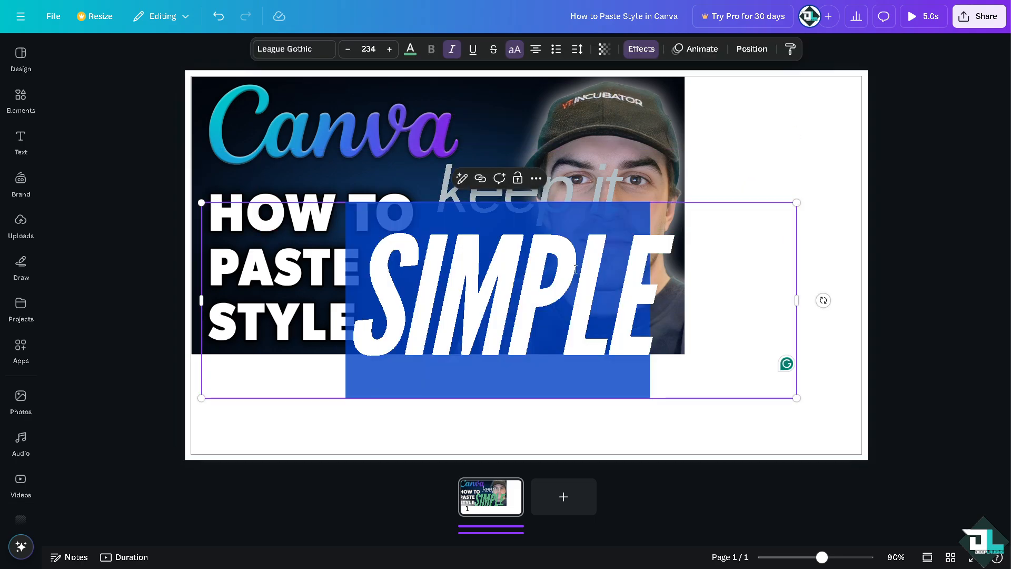
pyautogui.write('HOW TO PASTE STYLE')
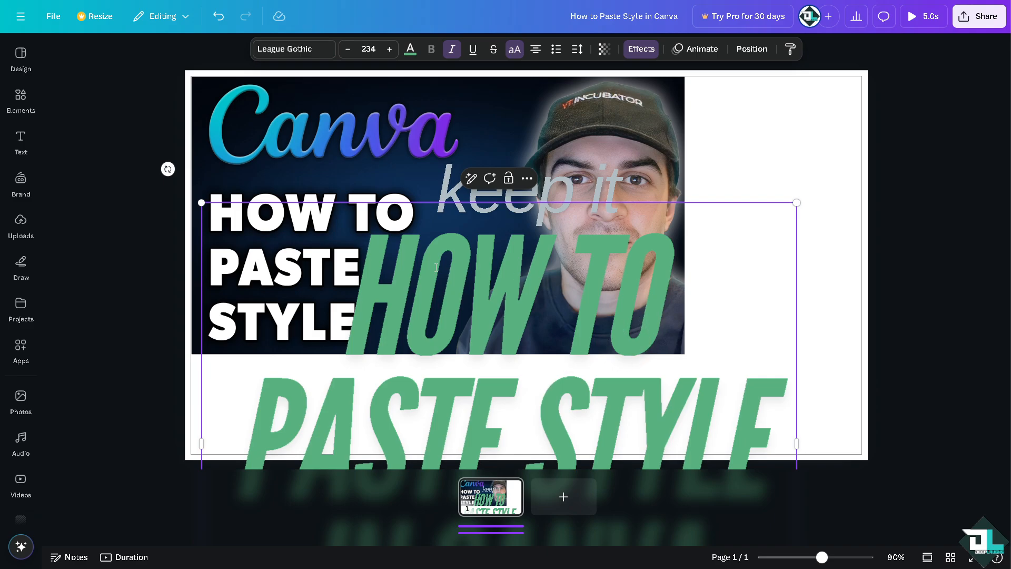
pyautogui.moveTo(436, 267); pyautogui.dragTo(787, 383)
pyautogui.write('in canva')
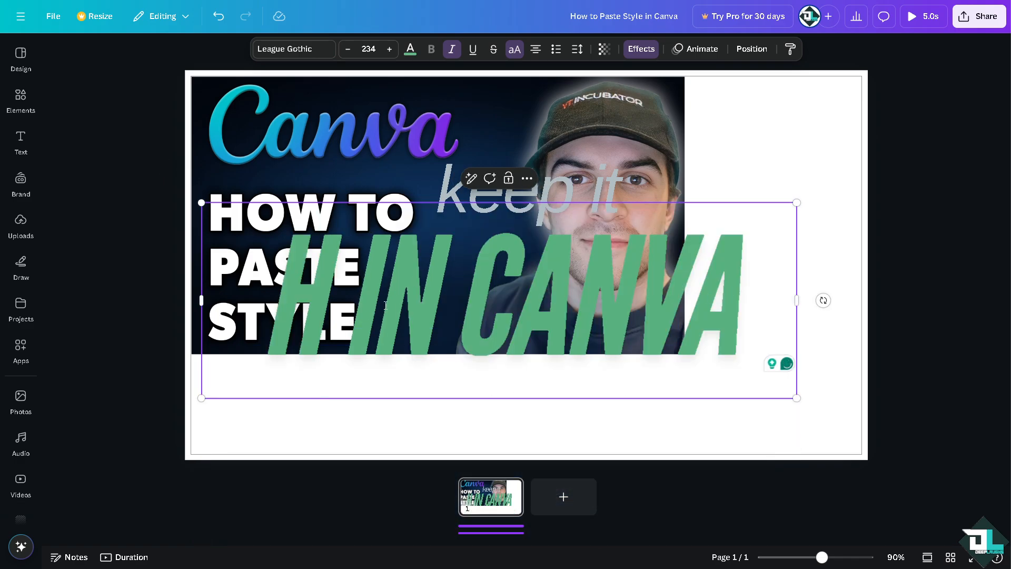
pyautogui.hotkey('ctrl', 'z')
pyautogui.moveTo(776, 405); pyautogui.dragTo(759, 421)
pyautogui.press('BackSpace')
# Replace the grey "keep it" text with "How to Paste Style"
pyautogui.click(794, 148)
pyautogui.doubleClick(557, 184)
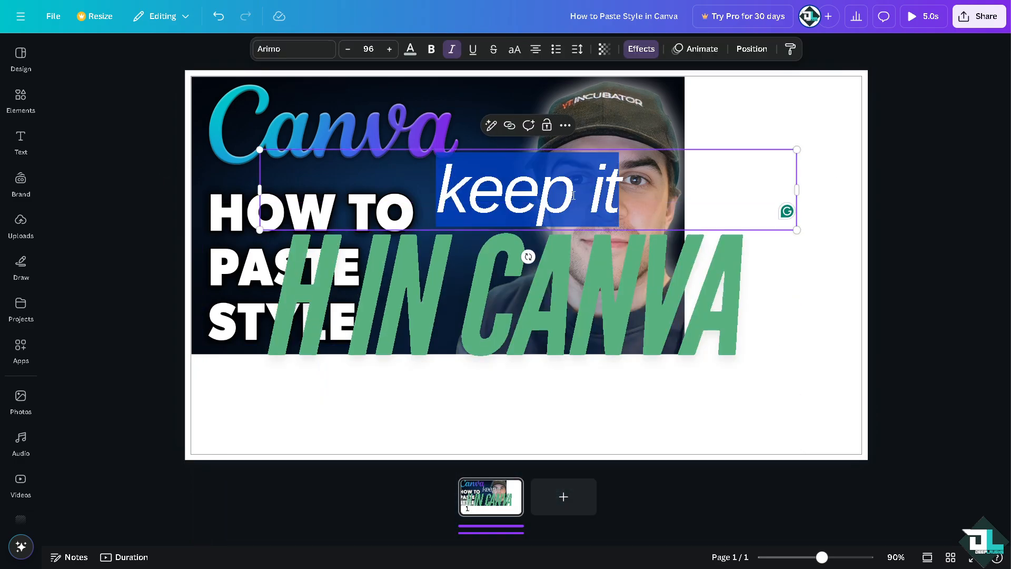
pyautogui.write('ow to Paste Style')
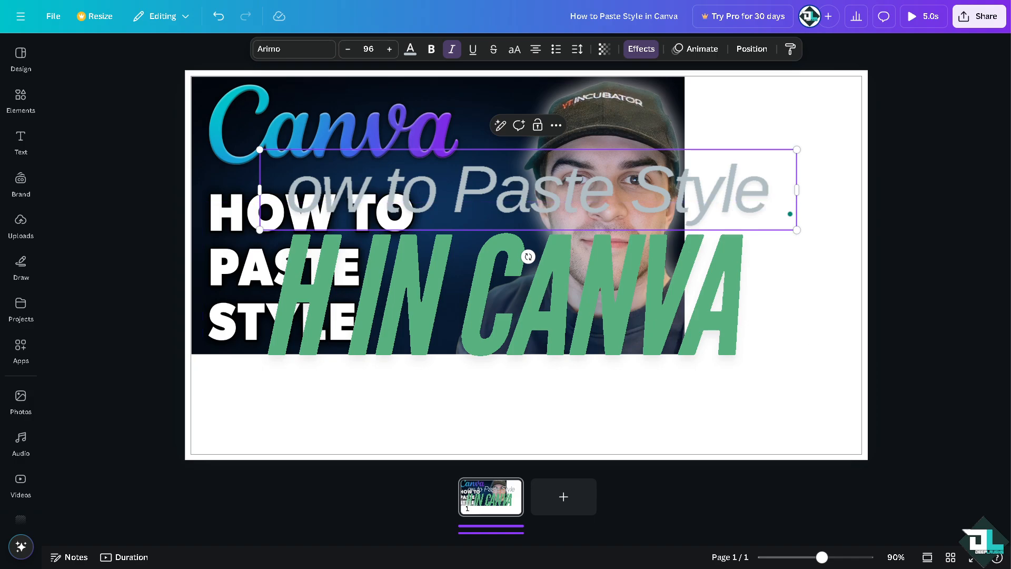
pyautogui.write('H')
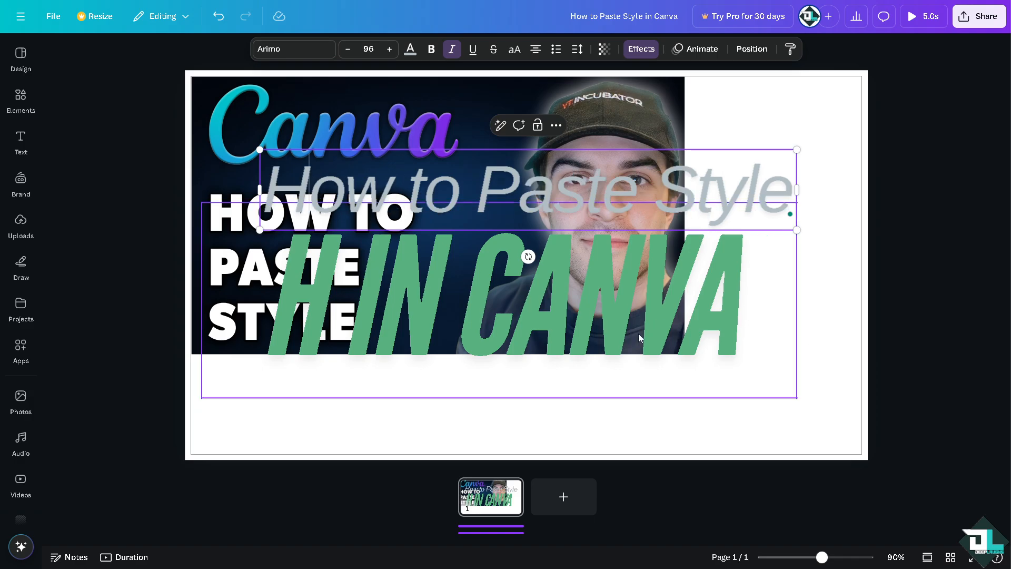
# Remove the stray leading H from the green text so it reads "IN CANVA"
pyautogui.click(675, 421)
pyautogui.click(428, 283)
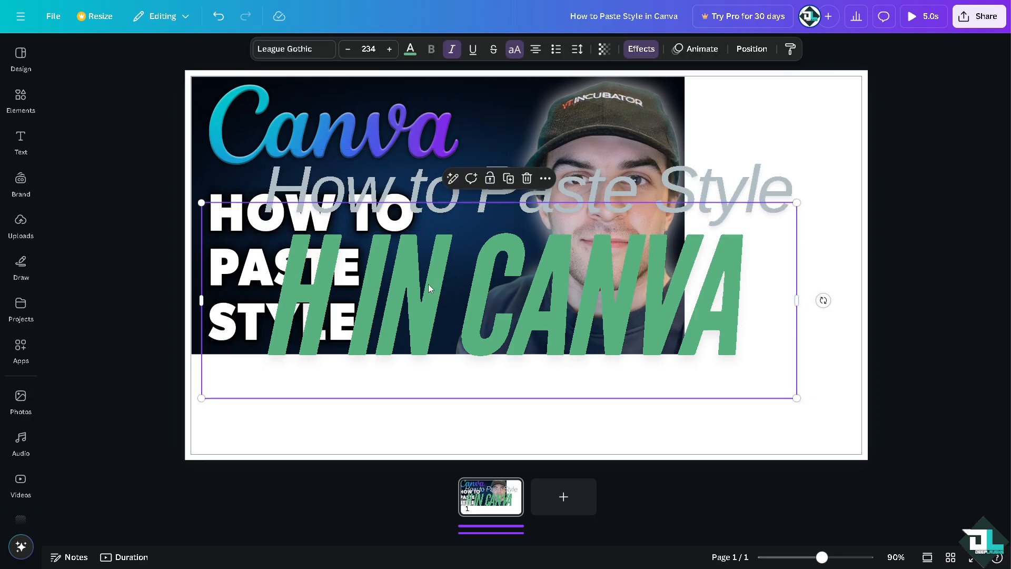
pyautogui.click(360, 283)
pyautogui.press('BackSpace')
pyautogui.press('BackSpace')
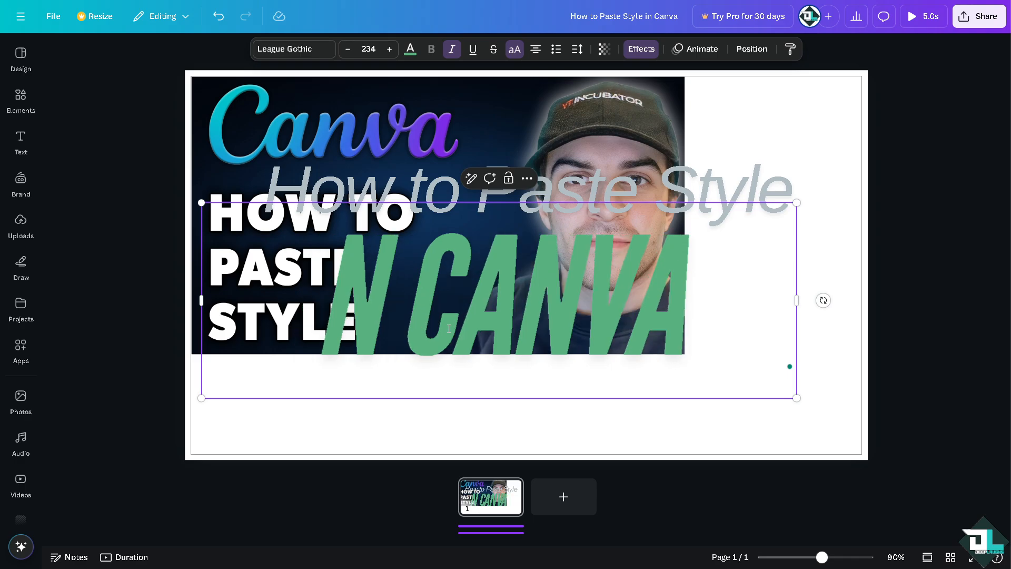
pyautogui.write('I')
pyautogui.click(676, 437)
# Group the two text lines, shrink the group and place it below the thumbnail image
pyautogui.click(535, 291)
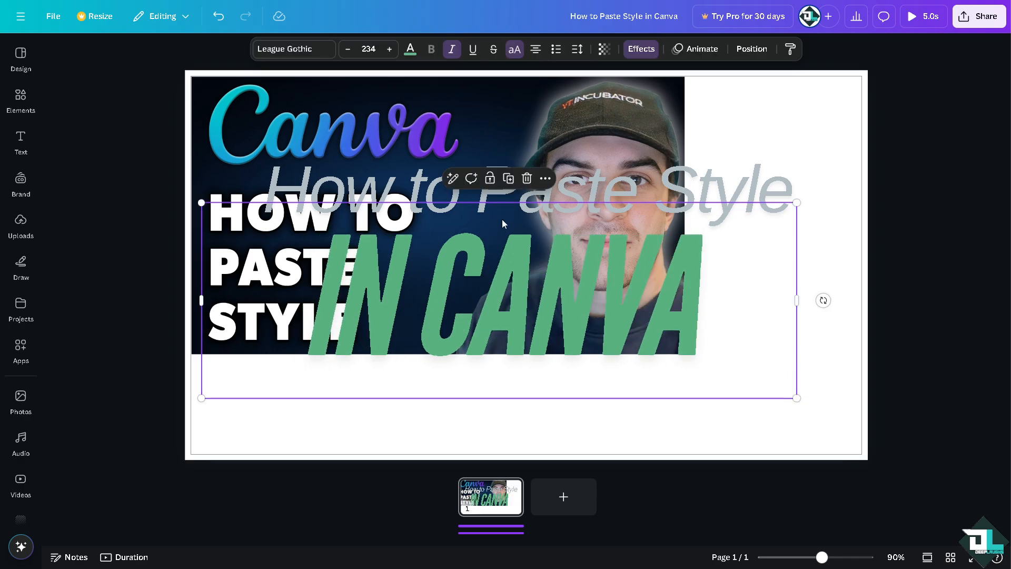
pyautogui.keyDown('shift'); pyautogui.click(457, 184); pyautogui.keyUp('shift')
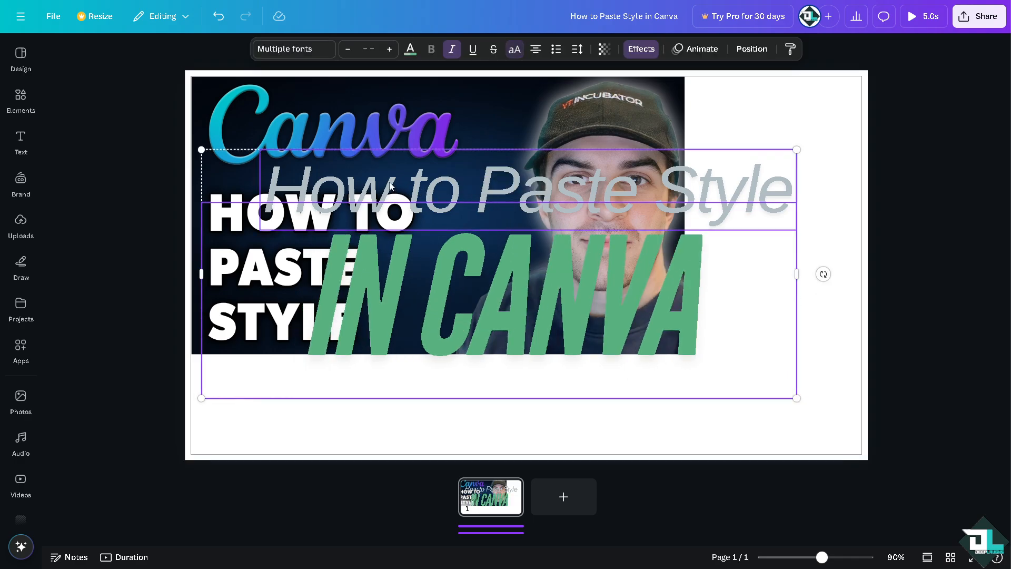
pyautogui.click(471, 124)
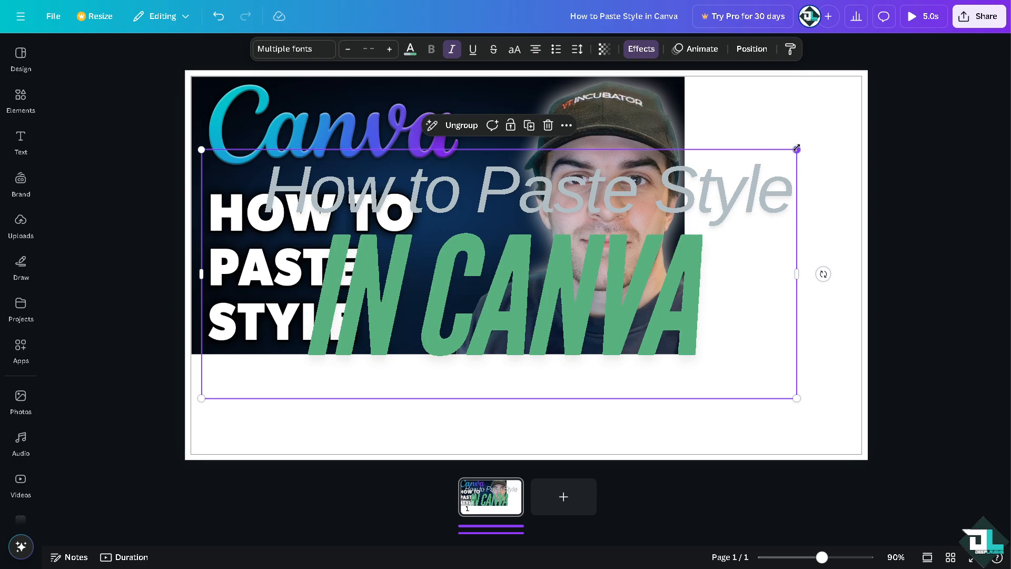
pyautogui.moveTo(797, 148); pyautogui.dragTo(430, 301)
pyautogui.moveTo(364, 315); pyautogui.dragTo(479, 367)
# Set the page background to the photo of purple, blue and white balloons
pyautogui.click(24, 445)
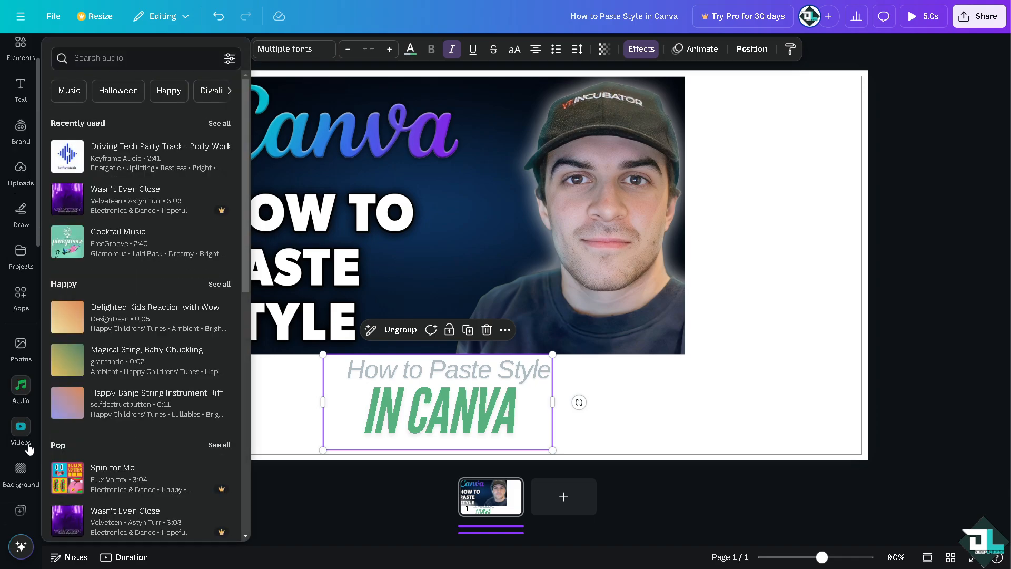
pyautogui.scroll(-4, 29, 448)
pyautogui.click(21, 259)
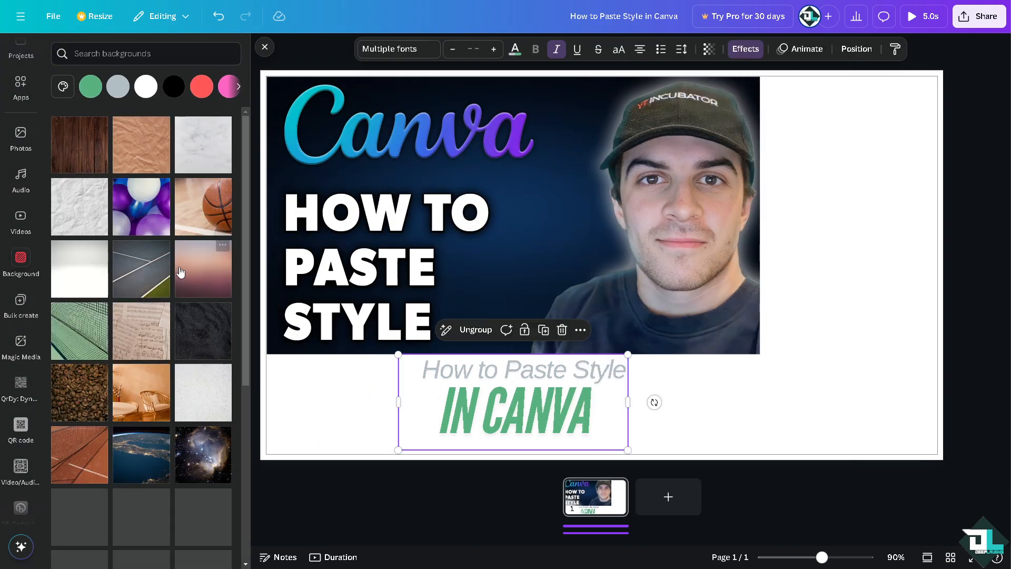
pyautogui.click(140, 311)
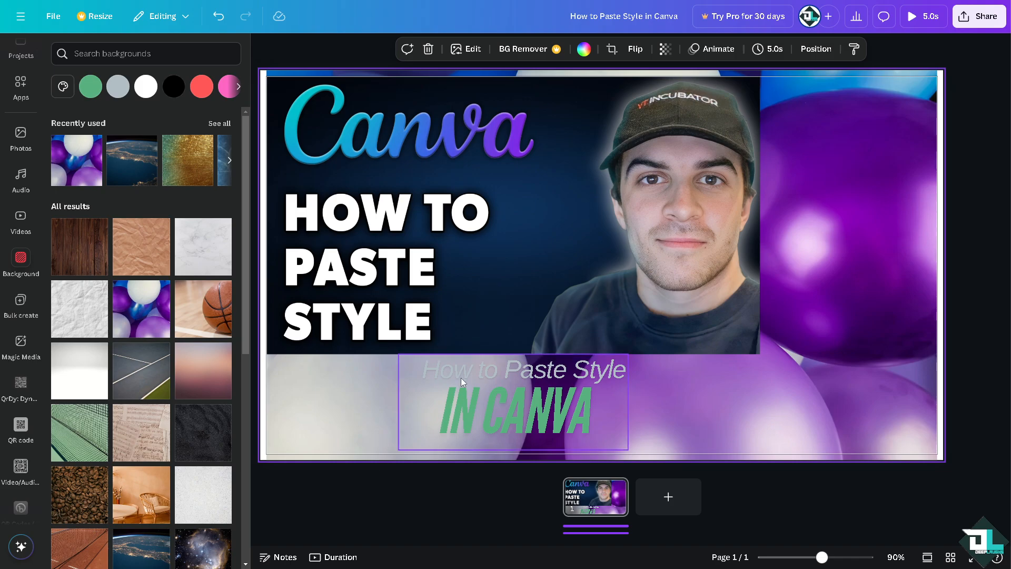
# Apply the Outline effect in black to the "How to Paste Style" line and increase the outline thickness well above 50
pyautogui.click(460, 377)
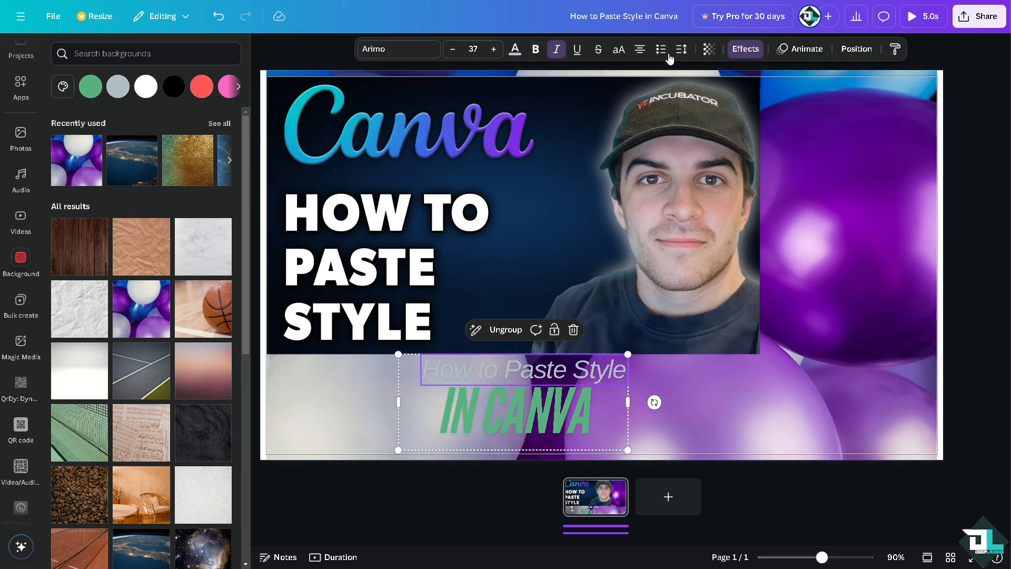
pyautogui.click(745, 49)
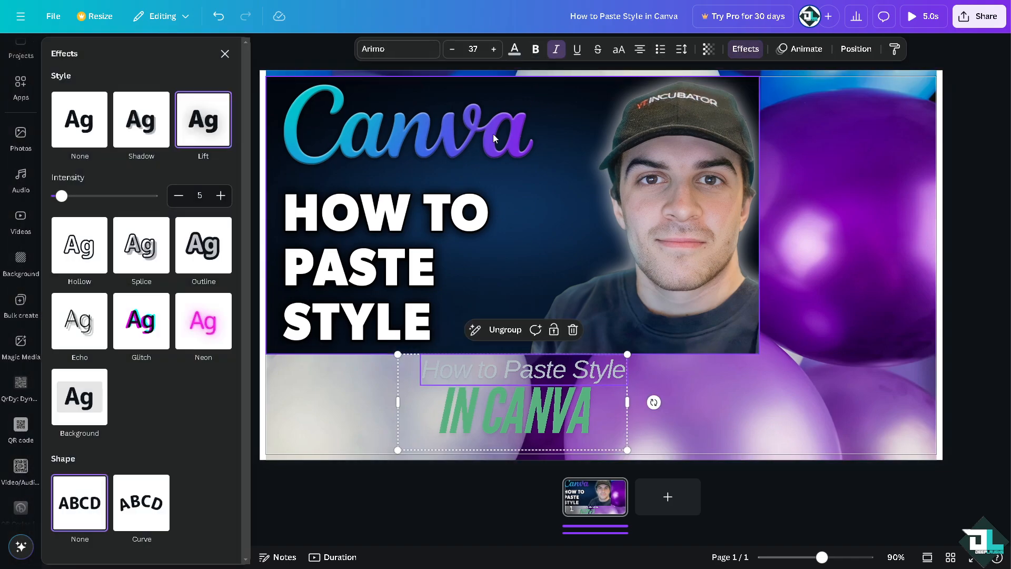
pyautogui.click(200, 244)
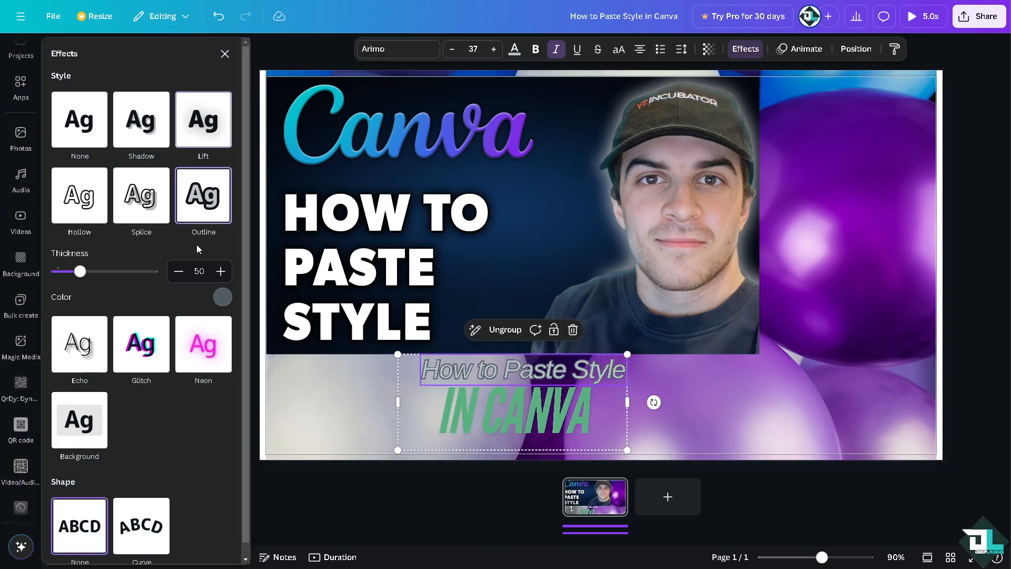
pyautogui.click(222, 297)
pyautogui.click(63, 457)
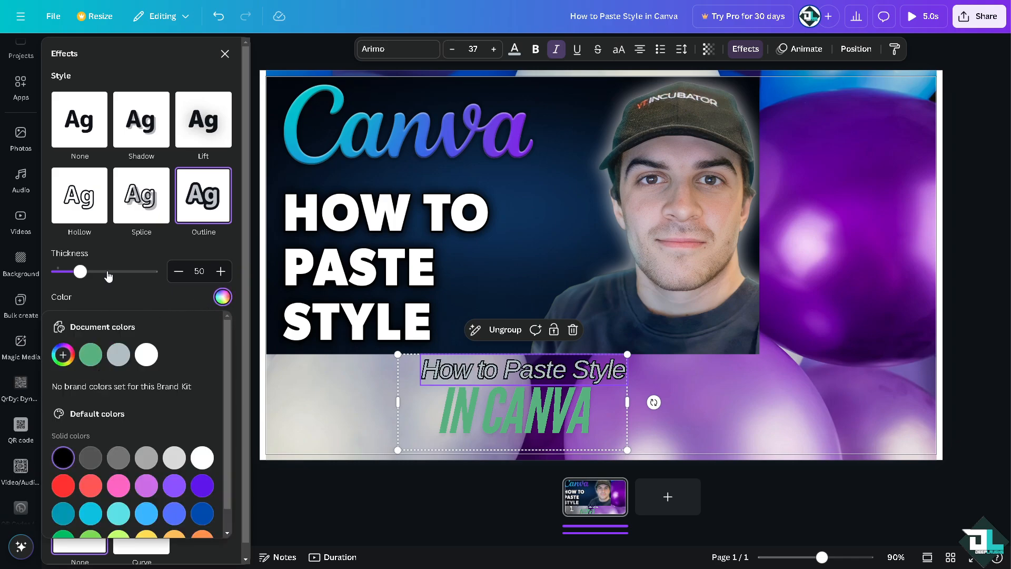
pyautogui.moveTo(80, 271); pyautogui.dragTo(152, 271)
# Apply the Outline effect in black to the "IN CANVA" line and increase the outline thickness above 50
pyautogui.click(464, 410)
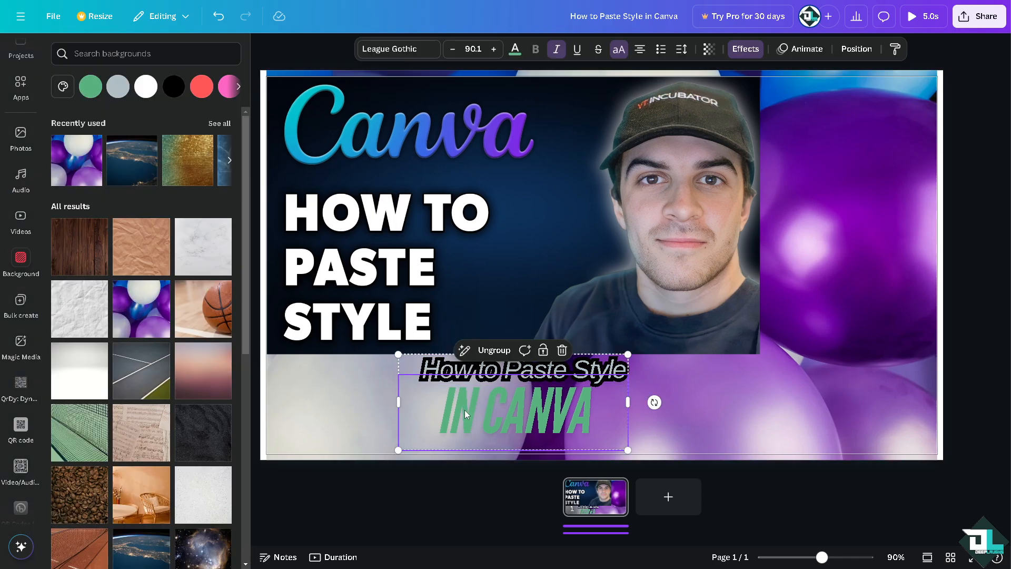
pyautogui.click(745, 48)
pyautogui.click(205, 203)
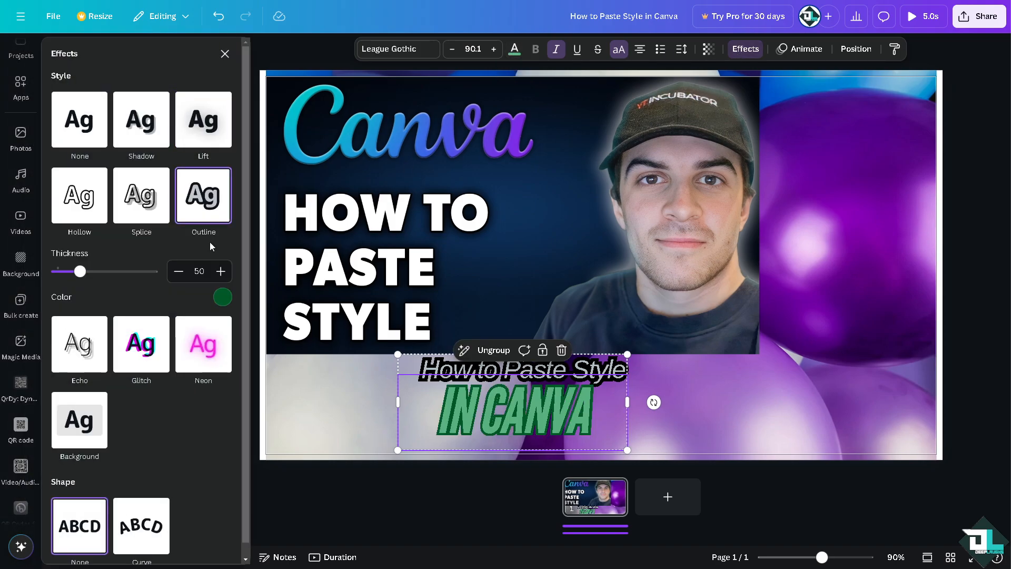
pyautogui.click(222, 297)
pyautogui.click(64, 457)
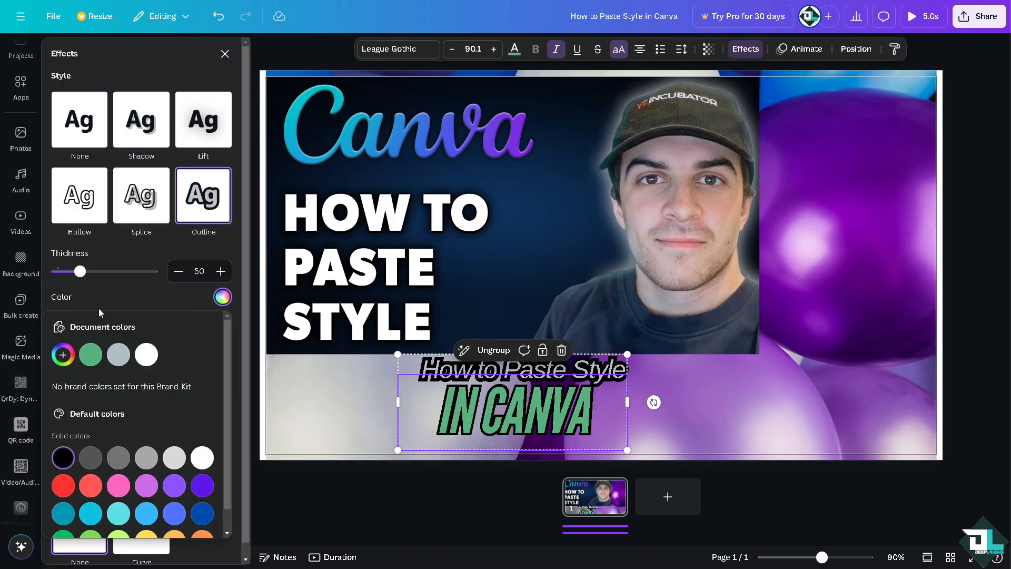
pyautogui.moveTo(80, 271); pyautogui.dragTo(106, 271)
pyautogui.click(762, 388)
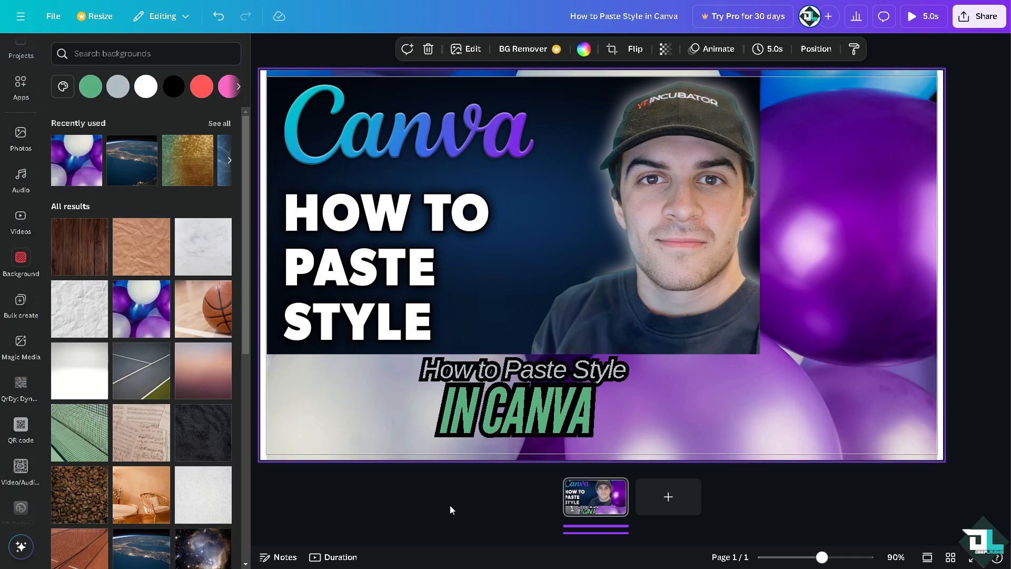
# Align the thumbnail image flush with the page's upper-left corner and shift the grouped text further left beneath it
pyautogui.moveTo(703, 185); pyautogui.dragTo(696, 178)
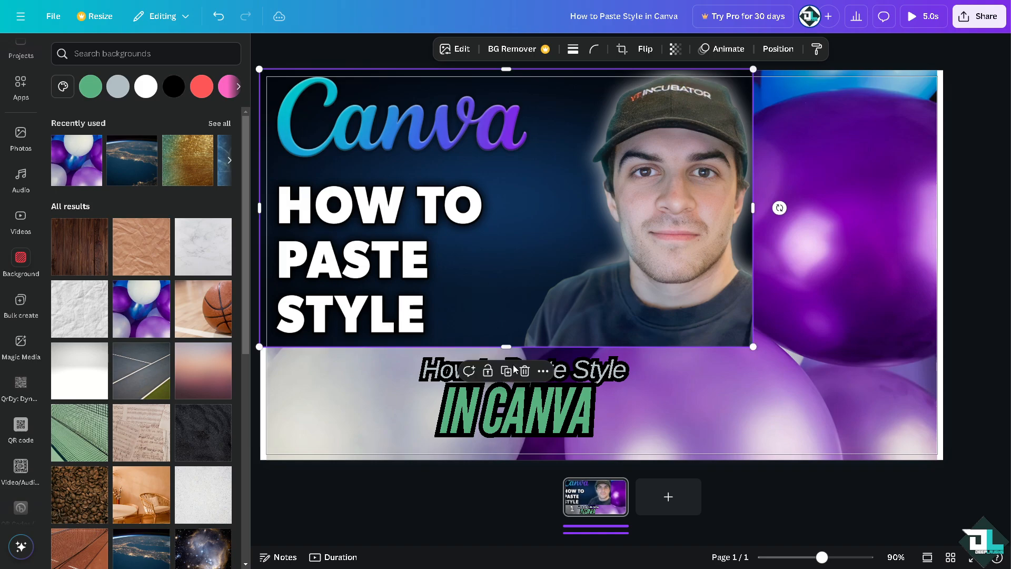
pyautogui.moveTo(465, 408); pyautogui.dragTo(368, 407)
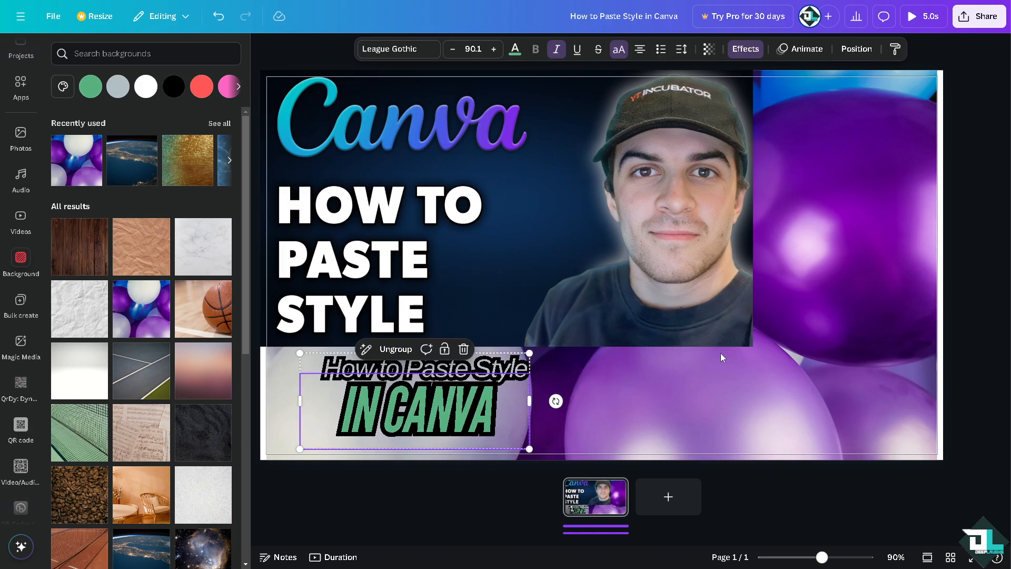
# Deselect the grouped text and close the background library to clear the workspace
pyautogui.click(692, 389)
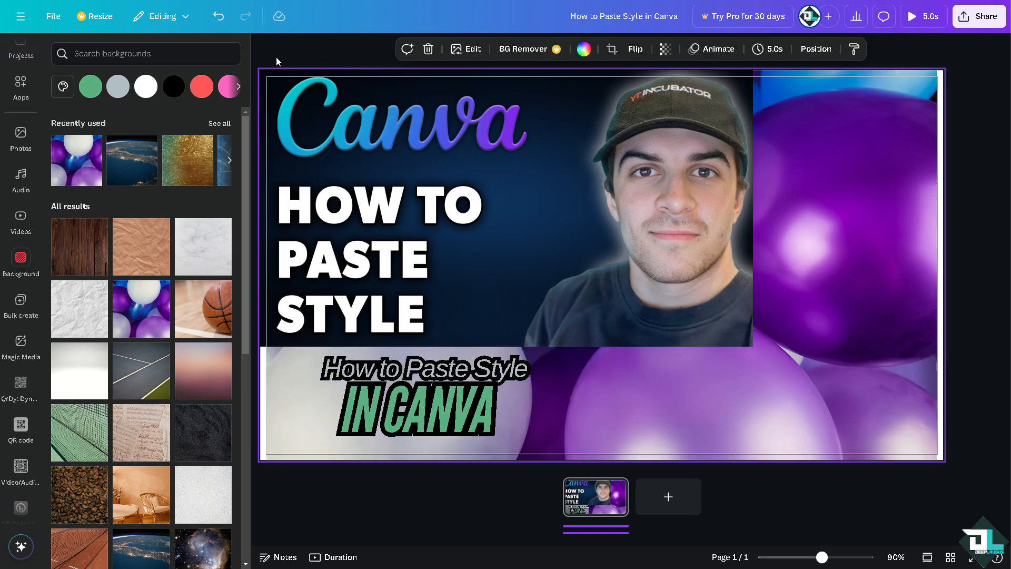
pyautogui.click(264, 50)
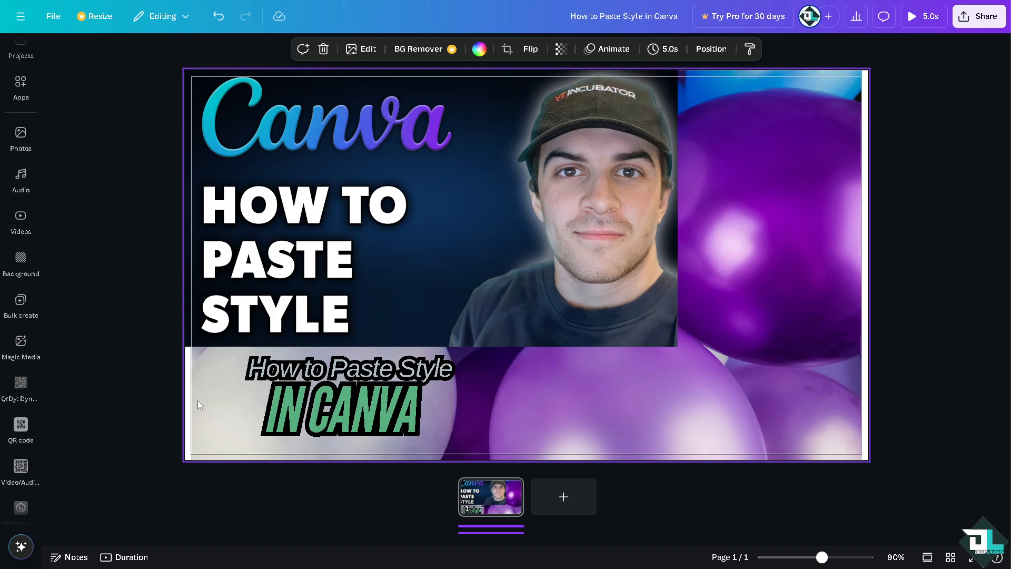
# Try copying and pasting styles with the grouped "How to Paste Style" line and the balloon background as sources
pyautogui.click(325, 373)
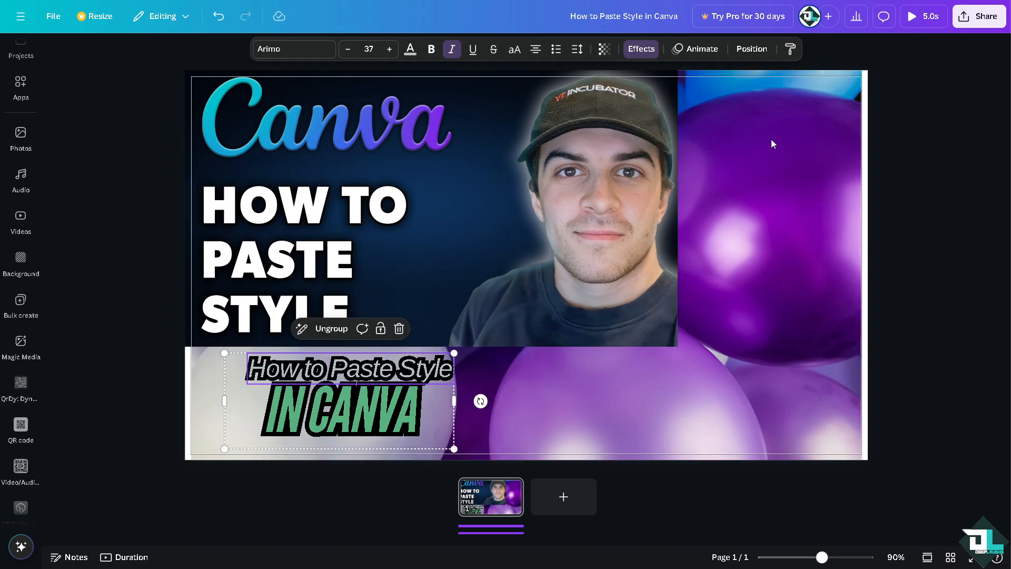
pyautogui.click(795, 55)
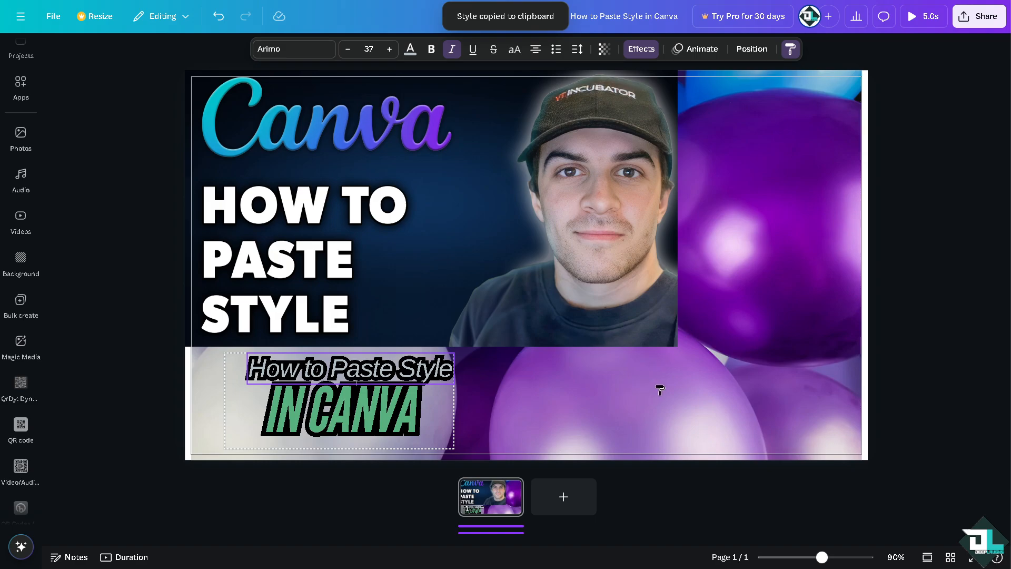
pyautogui.hotkey('ctrl', 'v')
pyautogui.hotkey('ctrl', 'z')
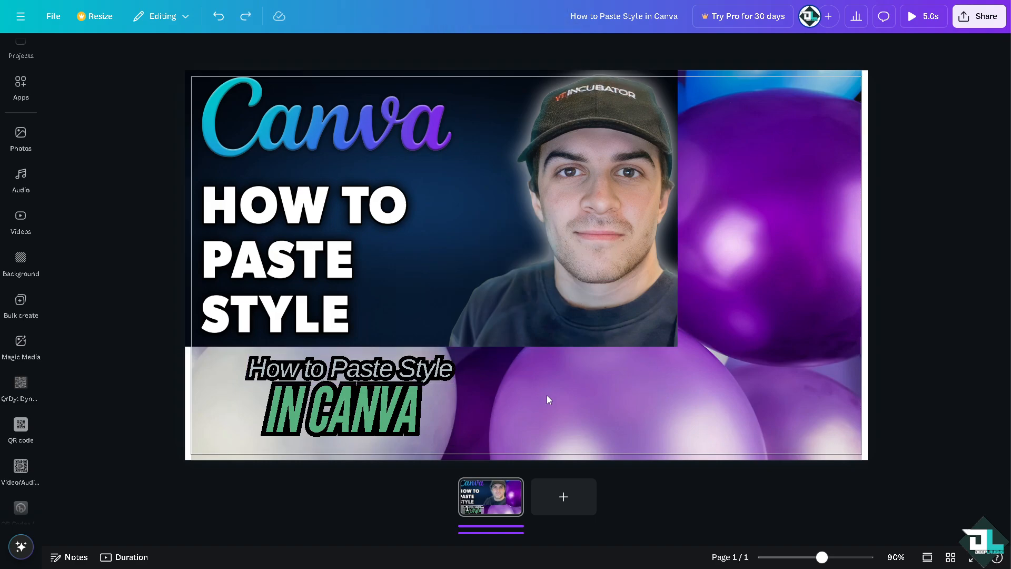
pyautogui.rightClick(549, 399)
pyautogui.click(572, 298)
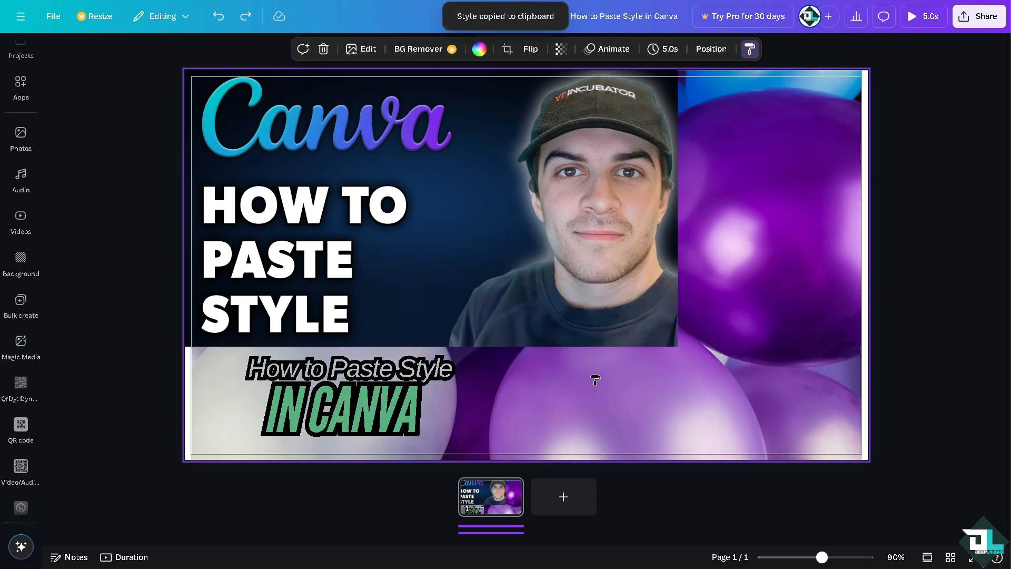
pyautogui.click(590, 410)
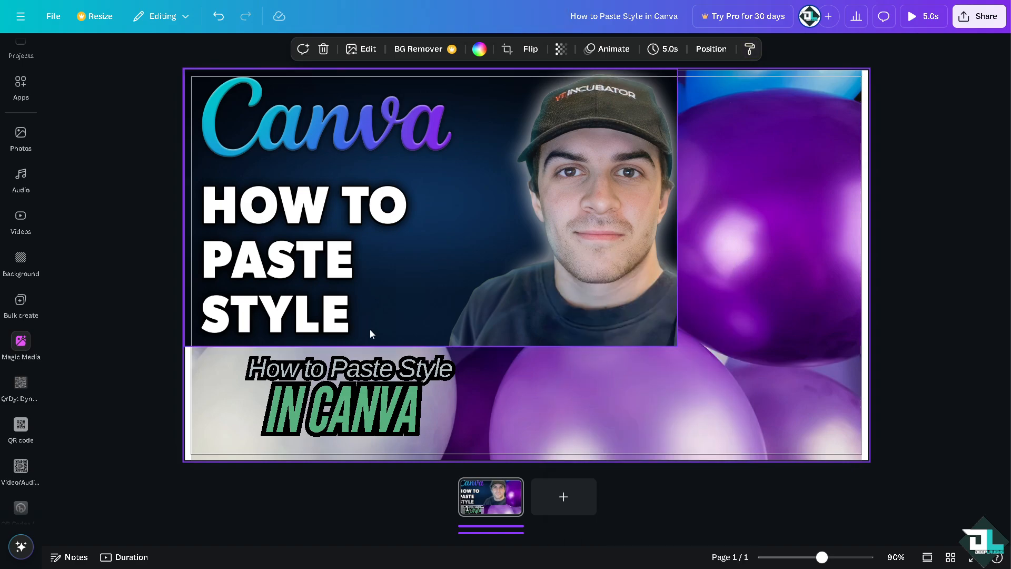
# Ungroup the two text lines beneath the thumbnail and select only the "How to Paste Style" line
pyautogui.click(378, 370)
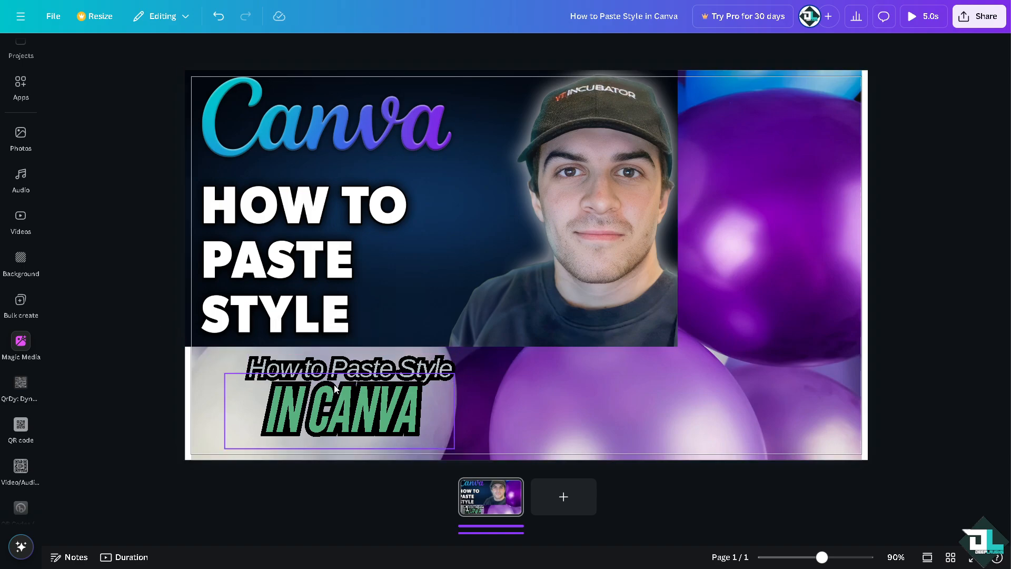
pyautogui.click(344, 369)
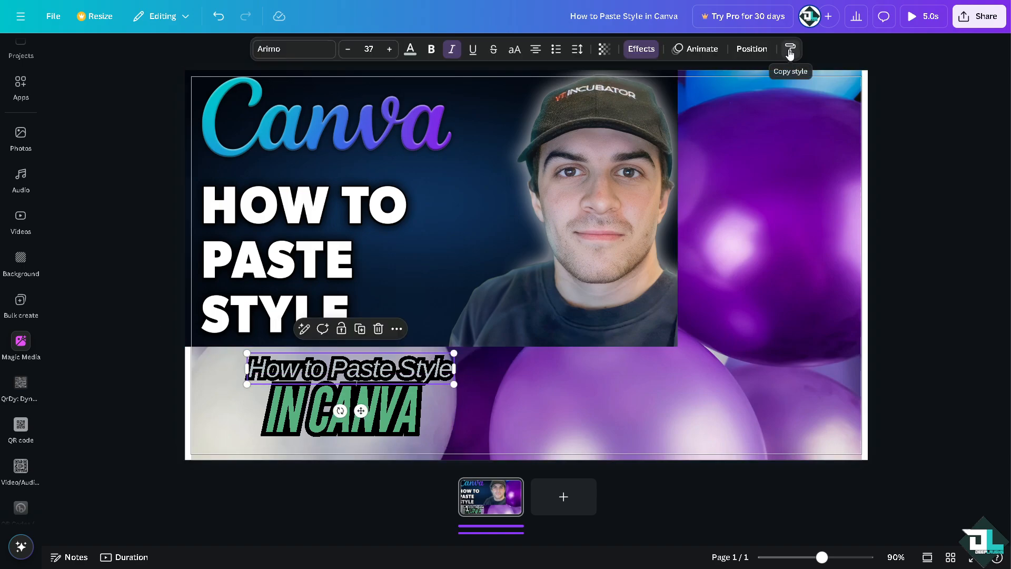
# Try applying the "How to Paste Style" line's copied style to the "IN CANVA" line, and undo the changes
pyautogui.click(789, 48)
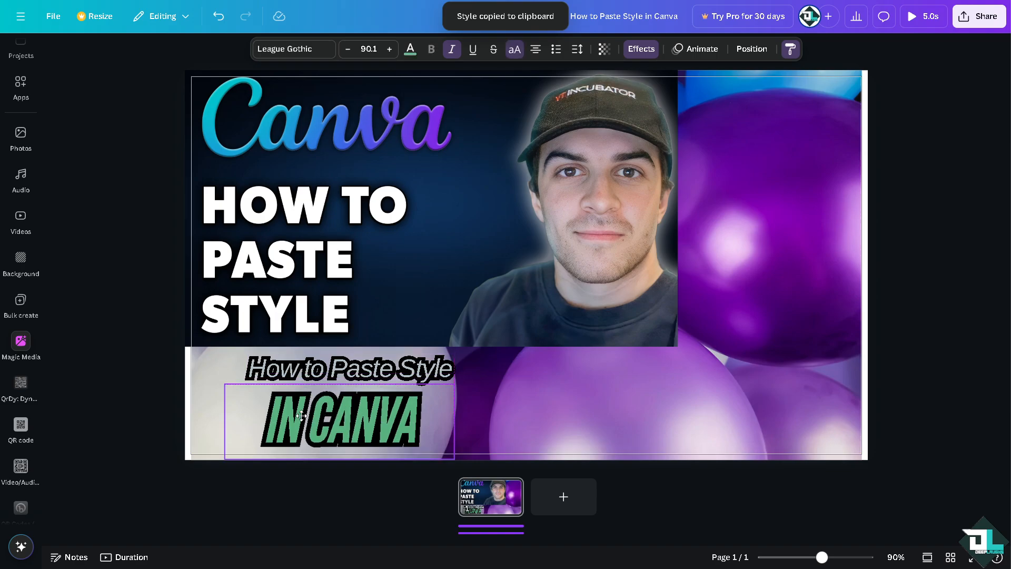
pyautogui.click(302, 411)
pyautogui.moveTo(295, 442); pyautogui.dragTo(285, 410)
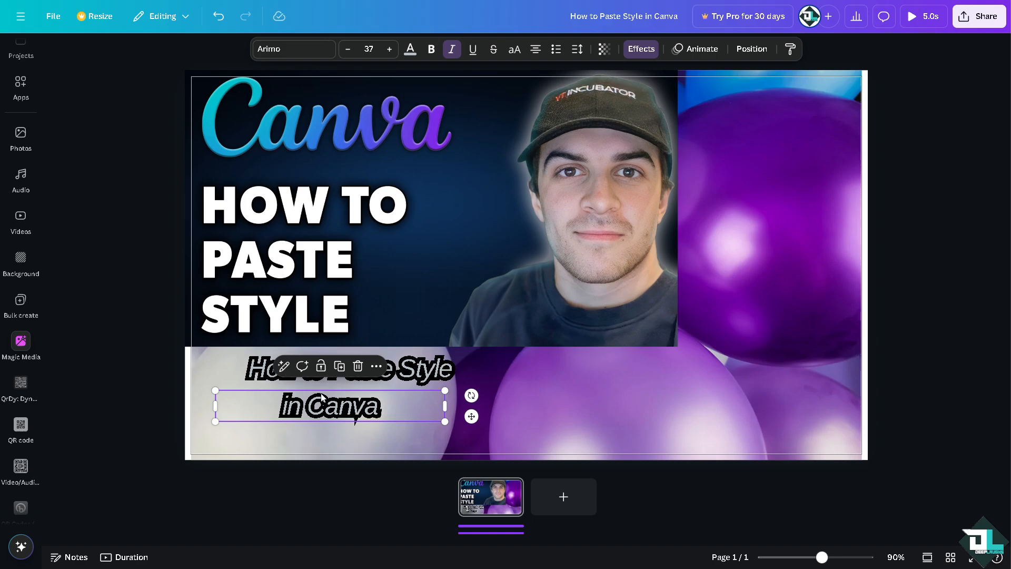
pyautogui.hotkey('ctrl', 'z')
pyautogui.hotkey('ctrl', 'z')
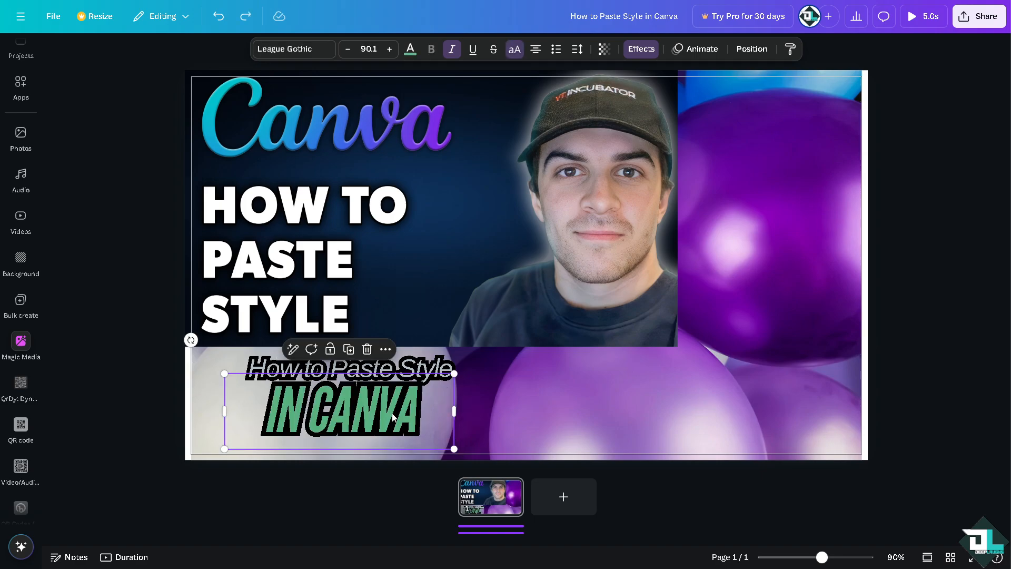
# Move "IN CANVA" right, clear of the other line, and apply its copied style to the "How to Paste Style" line
pyautogui.moveTo(415, 413); pyautogui.dragTo(462, 415)
pyautogui.moveTo(390, 416); pyautogui.dragTo(592, 406)
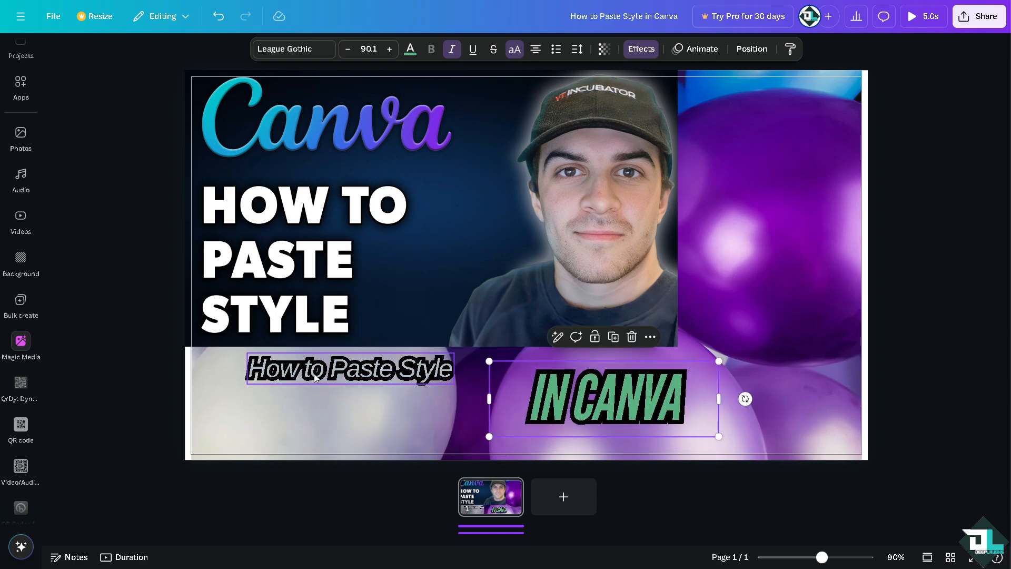
pyautogui.click(790, 49)
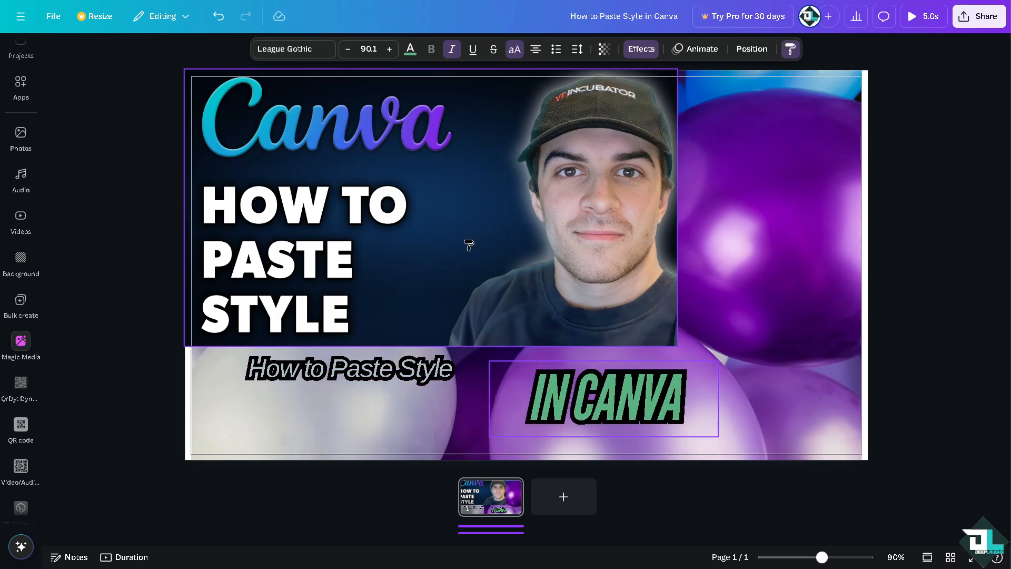
pyautogui.click(363, 366)
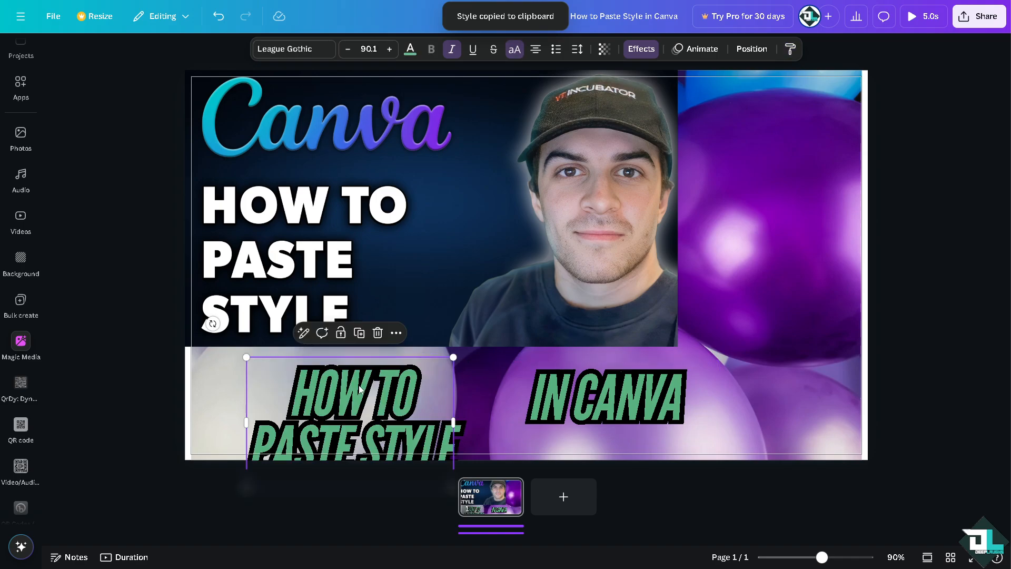
# Shrink the restyled "HOW TO PASTE STYLE" text to fit beneath the thumbnail and move "IN CANVA" left beside it
pyautogui.moveTo(360, 390); pyautogui.dragTo(380, 333)
pyautogui.moveTo(472, 302); pyautogui.dragTo(375, 387)
pyautogui.moveTo(606, 396); pyautogui.dragTo(516, 396)
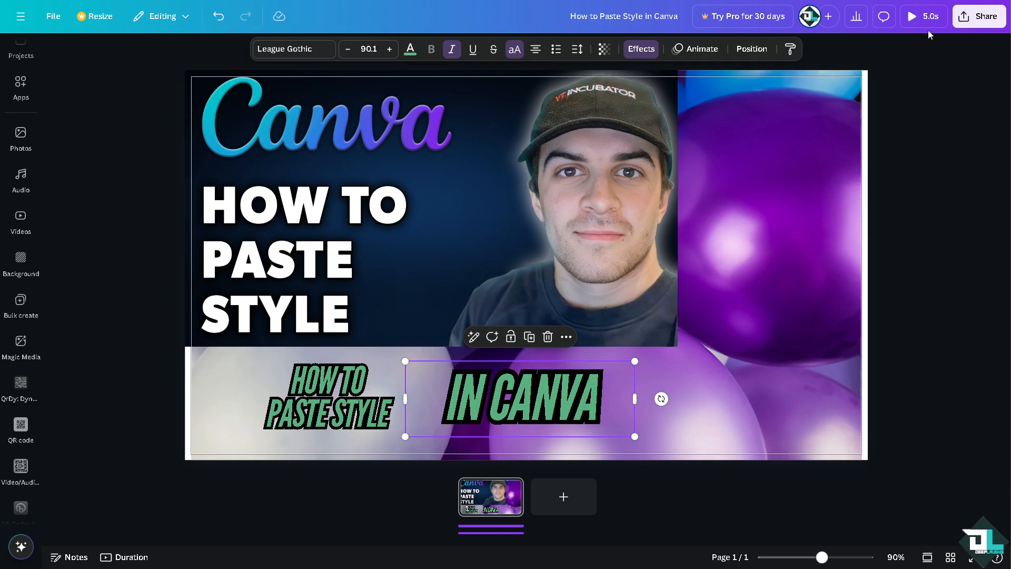
# Preview the finished design in full-screen playback and return to the editor
pyautogui.click(924, 17)
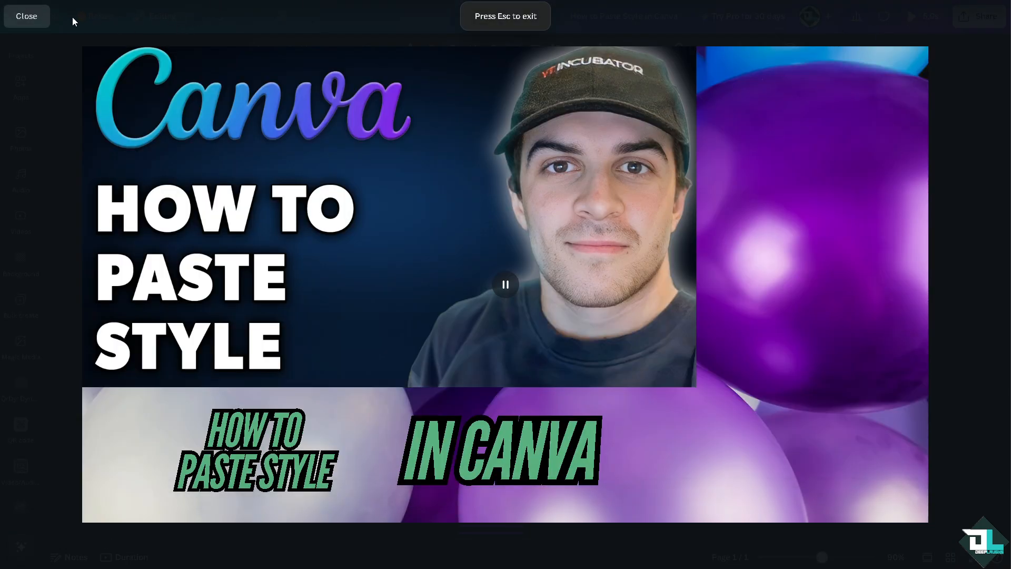
pyautogui.click(26, 16)
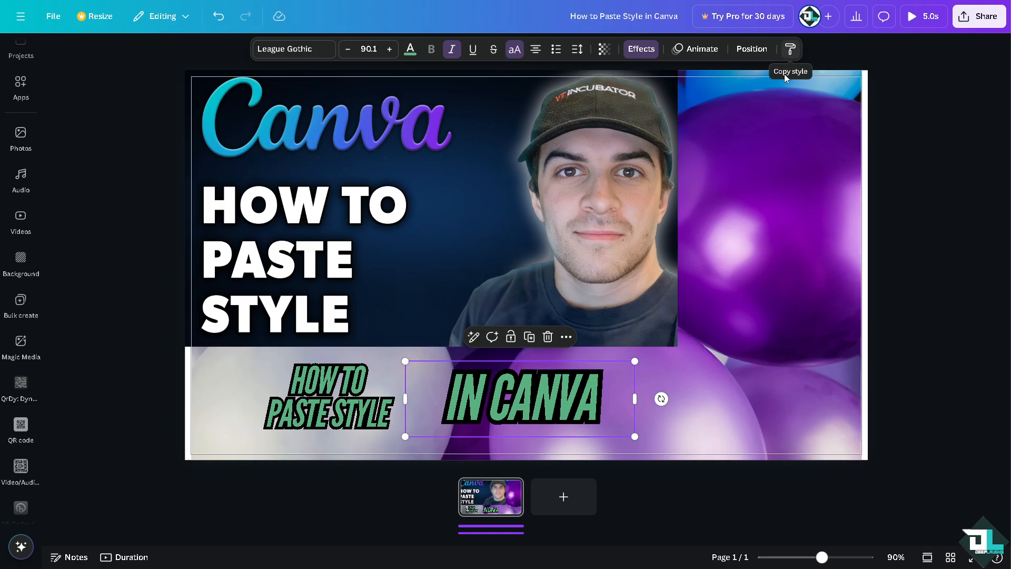
# Review the file types available for downloading the design and copy its collaboration link instead
pyautogui.click(978, 16)
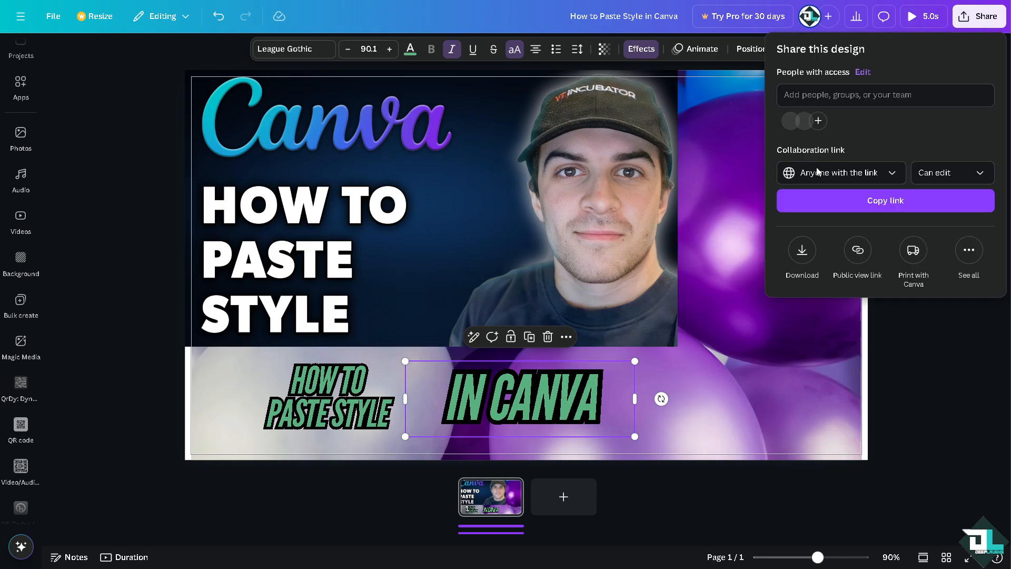
pyautogui.click(802, 252)
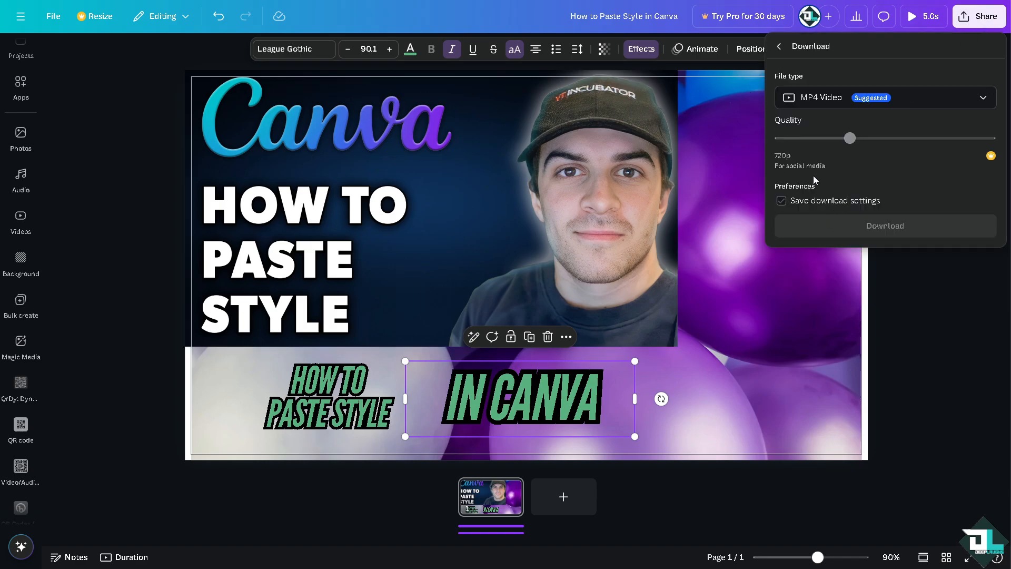
pyautogui.click(864, 101)
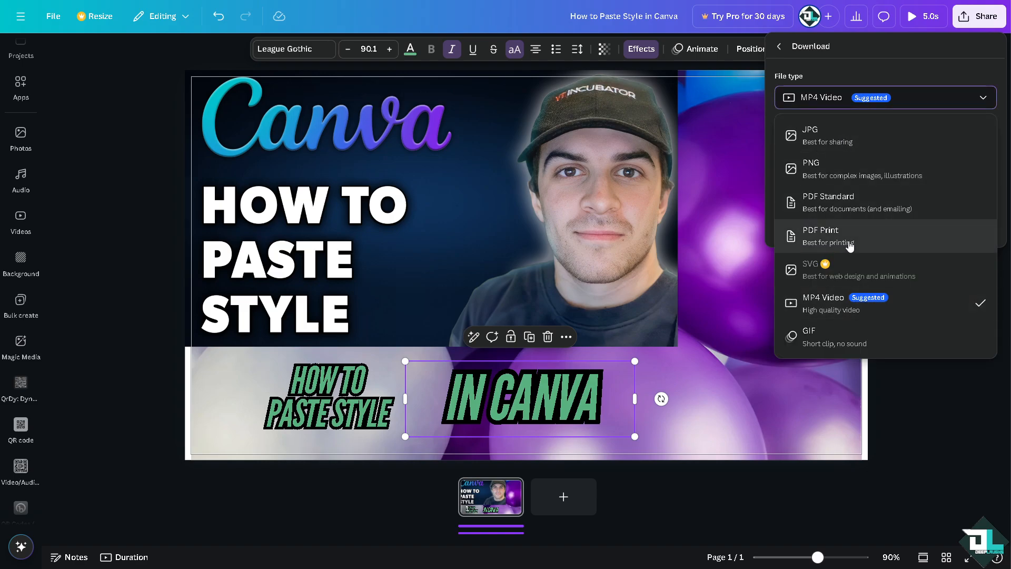
pyautogui.click(780, 46)
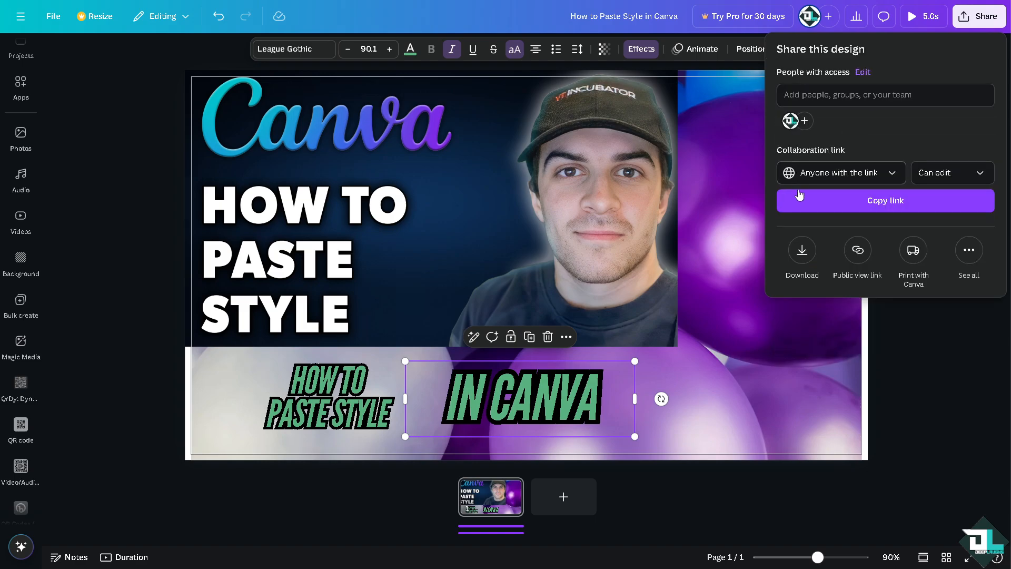
pyautogui.click(847, 206)
pyautogui.click(116, 202)
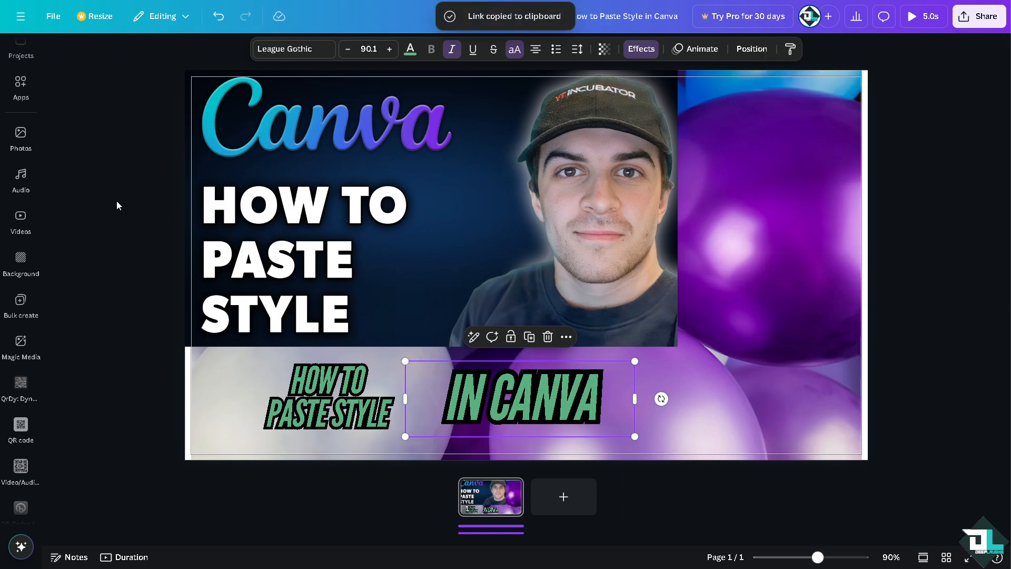